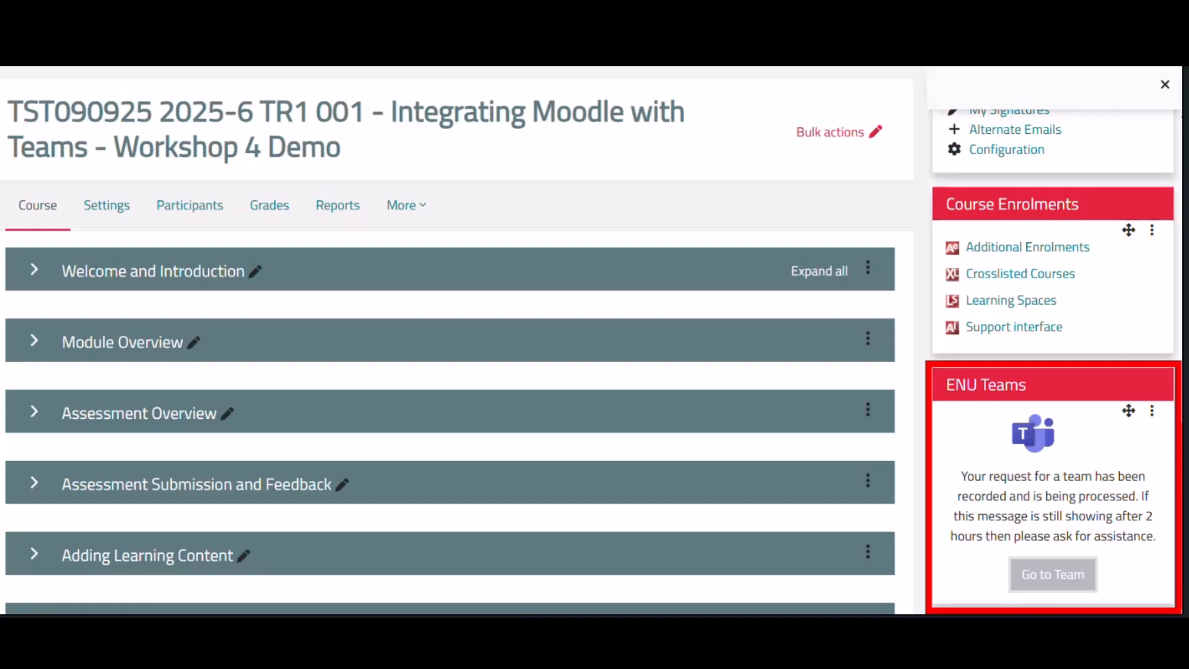
# Move the ENU Teams block to the position of the Activities block among the course blocks.
pyautogui.moveTo(752, 656)
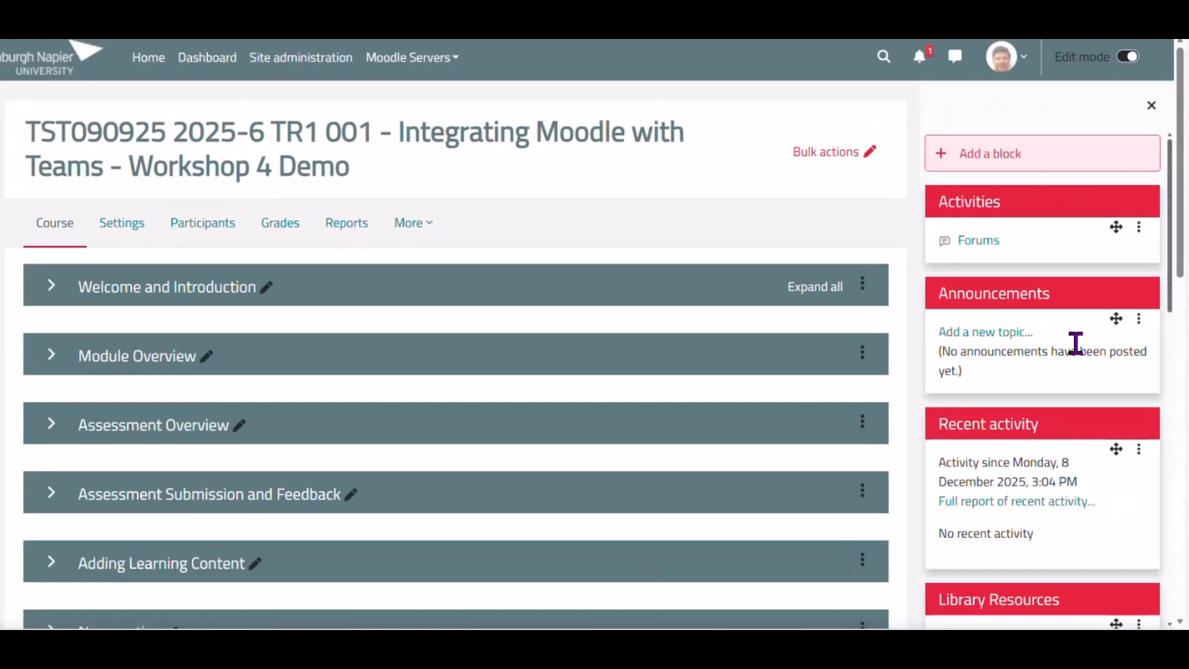
pyautogui.scroll(-5, 1076, 346)
pyautogui.scroll(-8, 1076, 345)
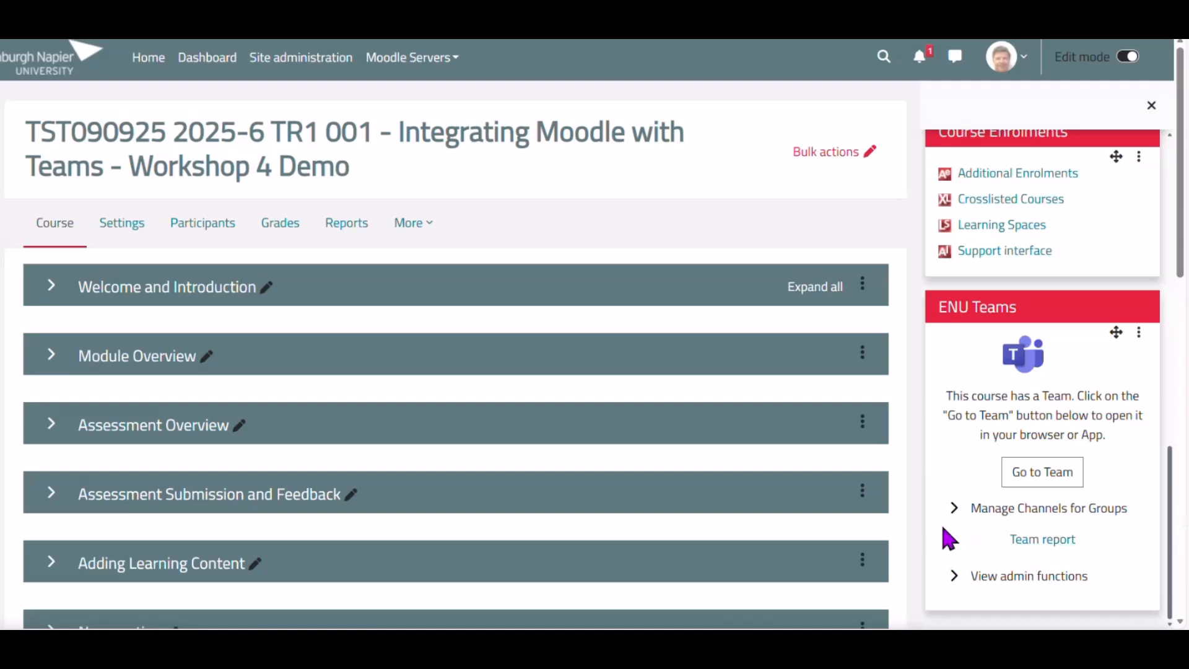
pyautogui.click(1115, 329)
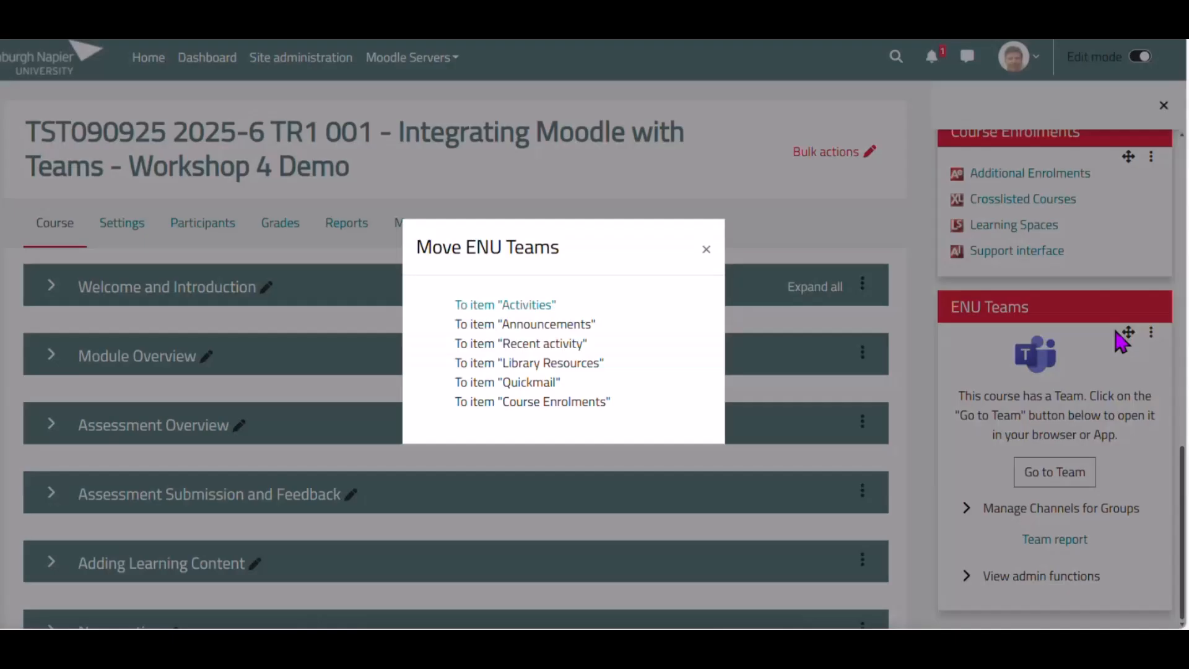
pyautogui.click(527, 312)
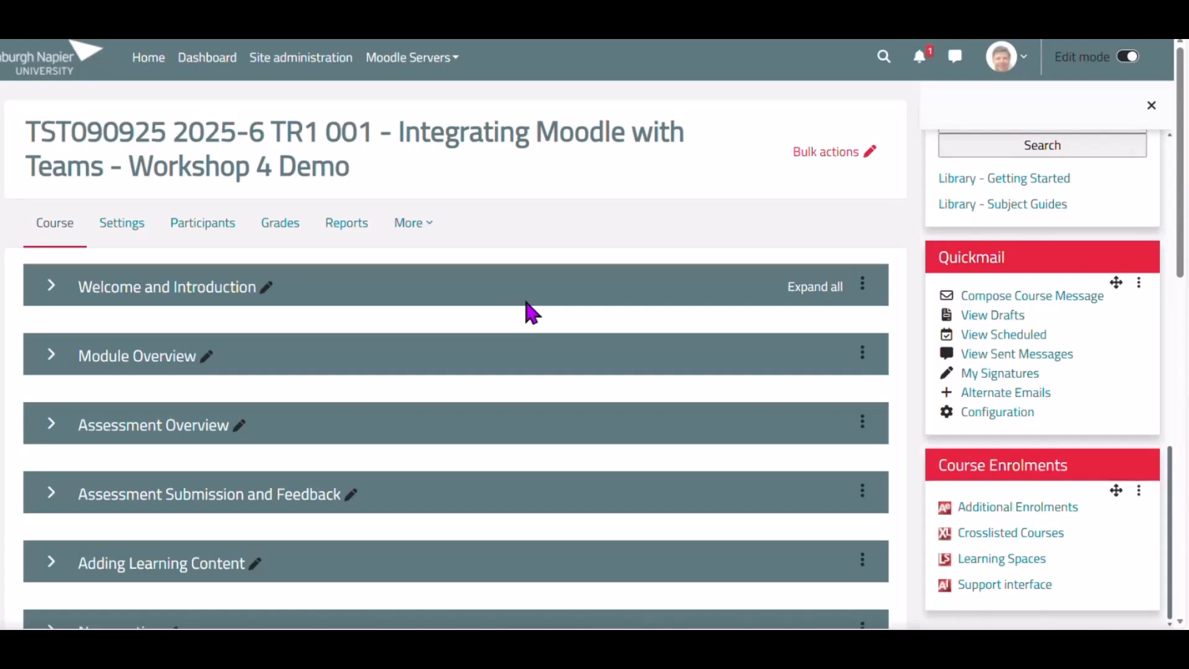
# Reposition the ENU Teams block below Activities and return it to its place above Activities.
pyautogui.scroll(1, 1006, 345)
pyautogui.scroll(10, 1005, 342)
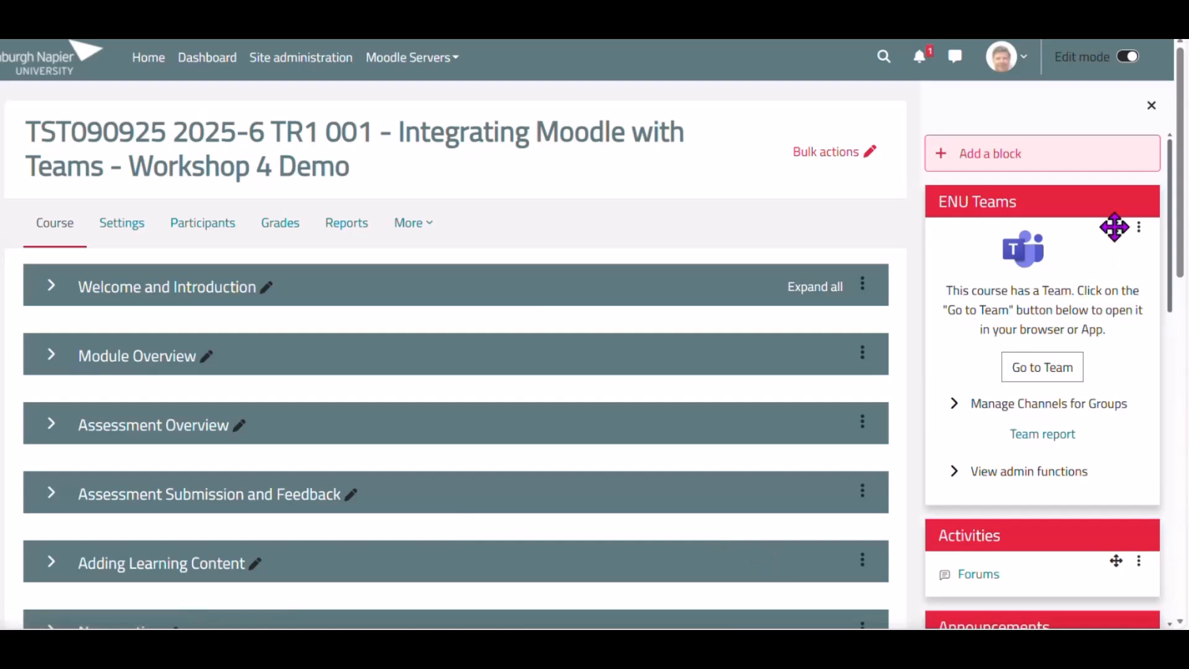
pyautogui.moveTo(1115, 227); pyautogui.dragTo(1085, 563)
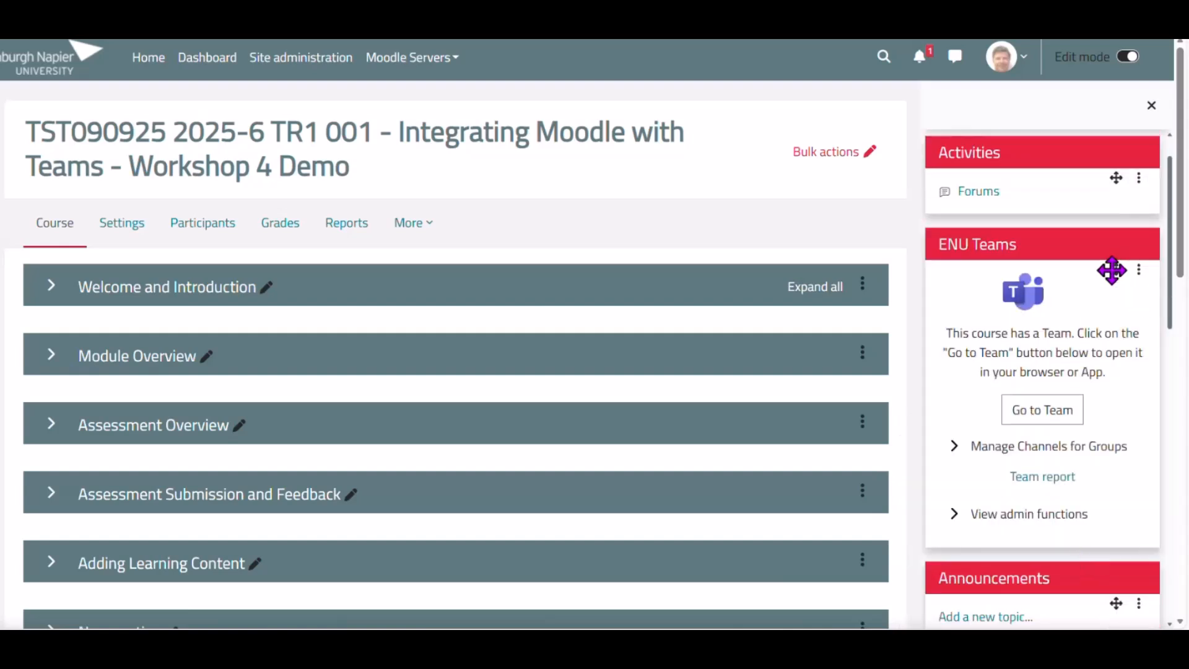
pyautogui.moveTo(1112, 270); pyautogui.dragTo(1091, 176)
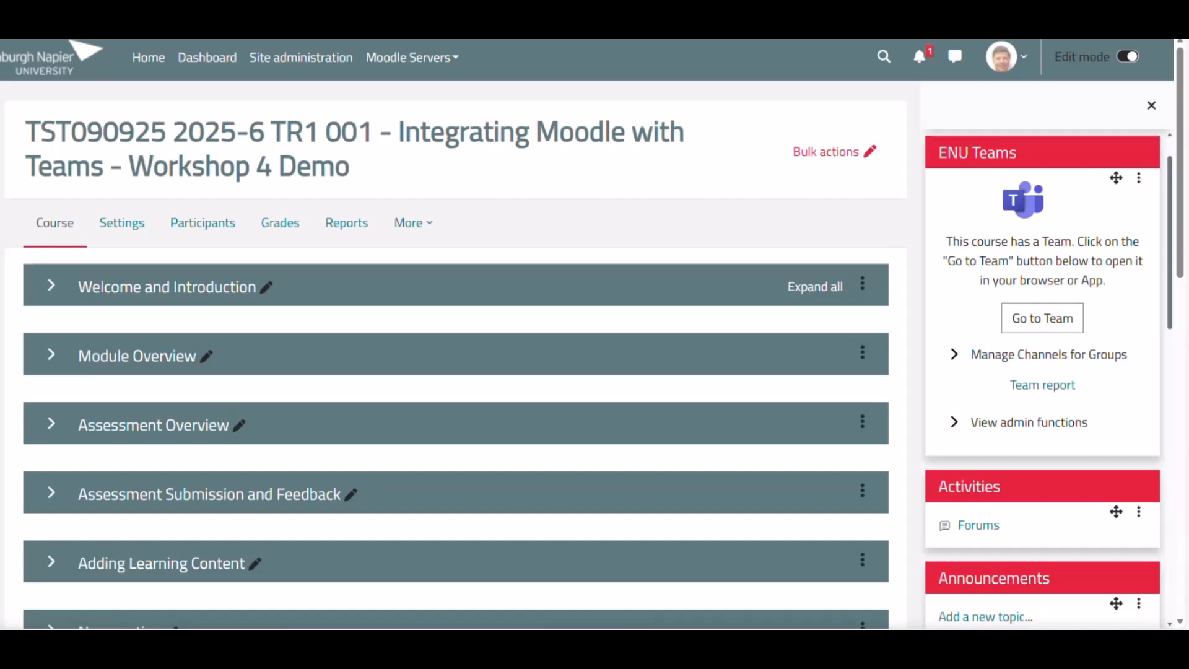
# Open the Groups management page for the course's participants.
pyautogui.click(205, 221)
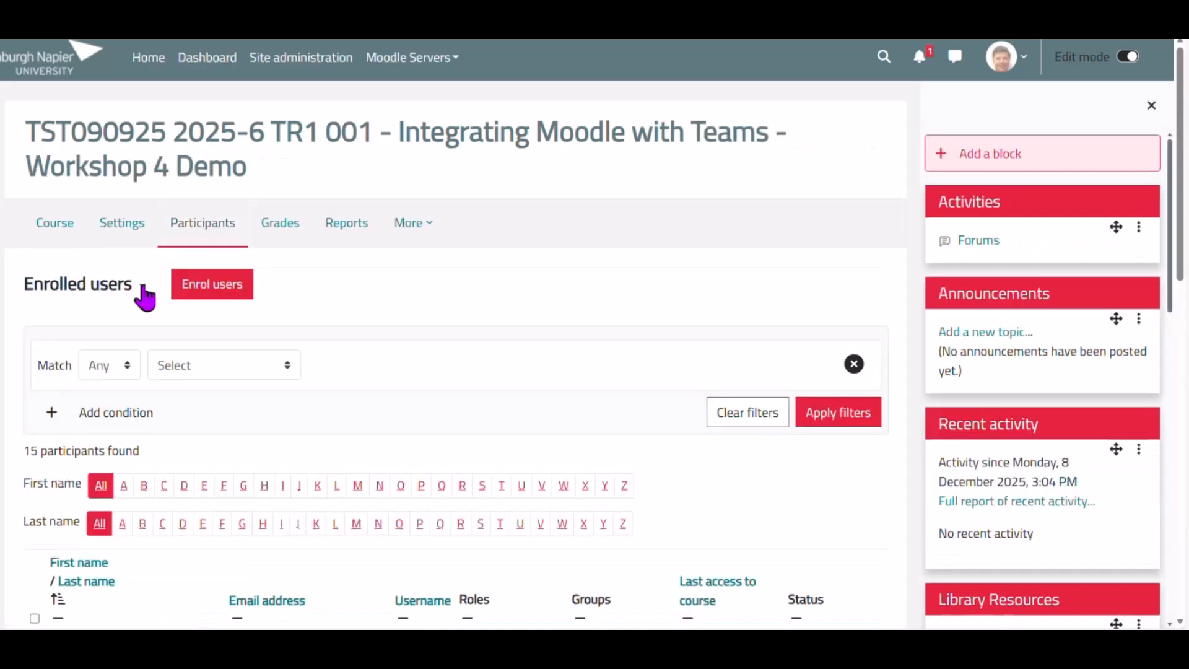
pyautogui.click(141, 289)
pyautogui.click(143, 288)
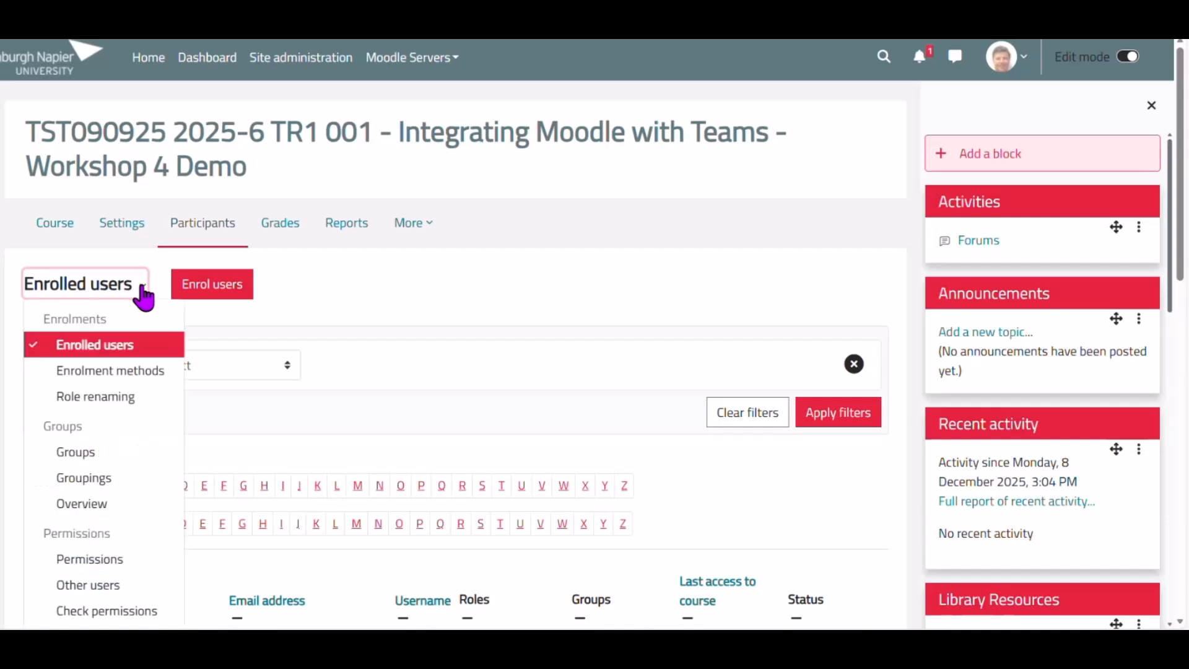
pyautogui.click(82, 455)
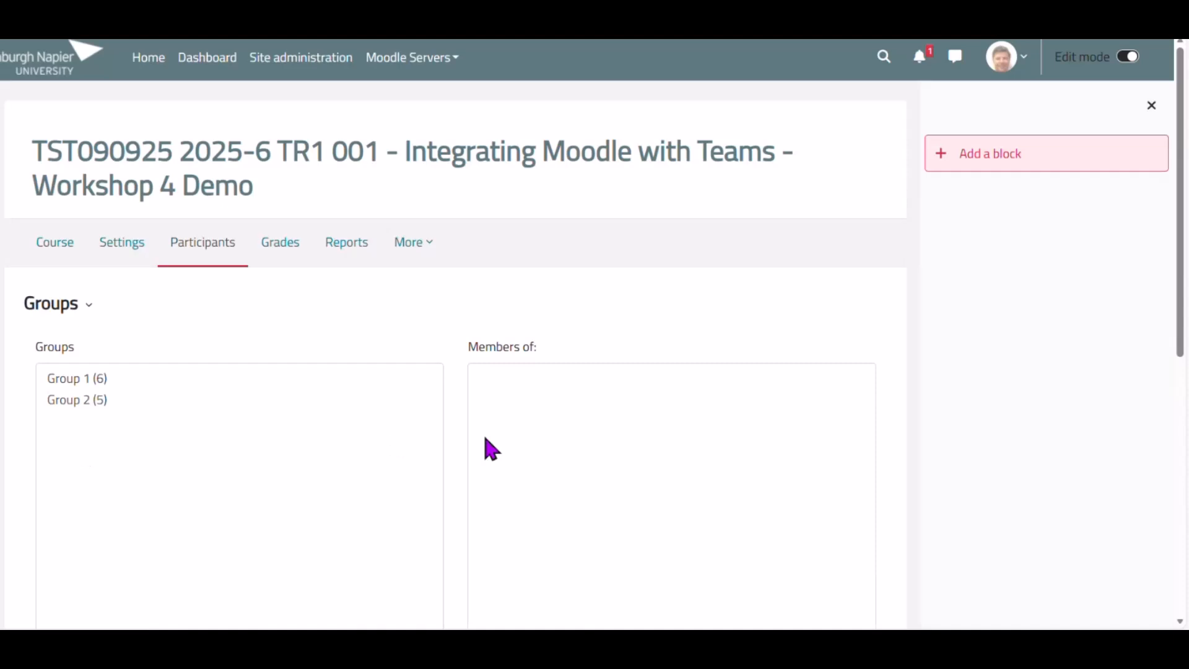
# Review the settings available when creating a new group, and leave the form without saving.
pyautogui.scroll(-1, 491, 448)
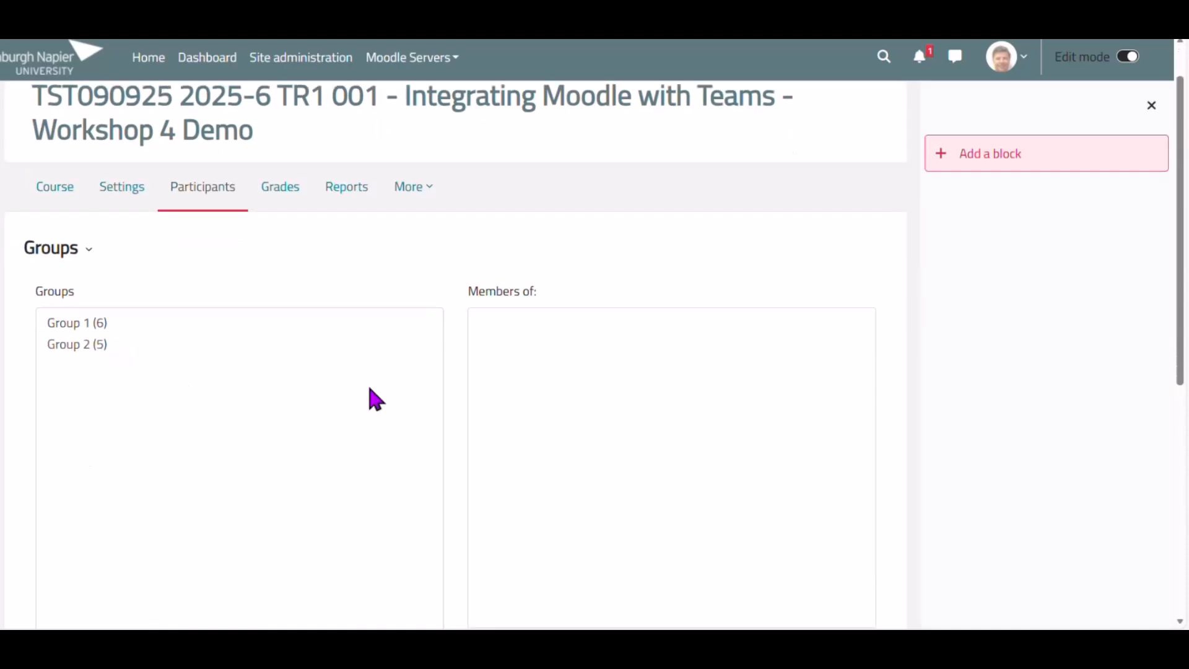
pyautogui.scroll(-4, 427, 403)
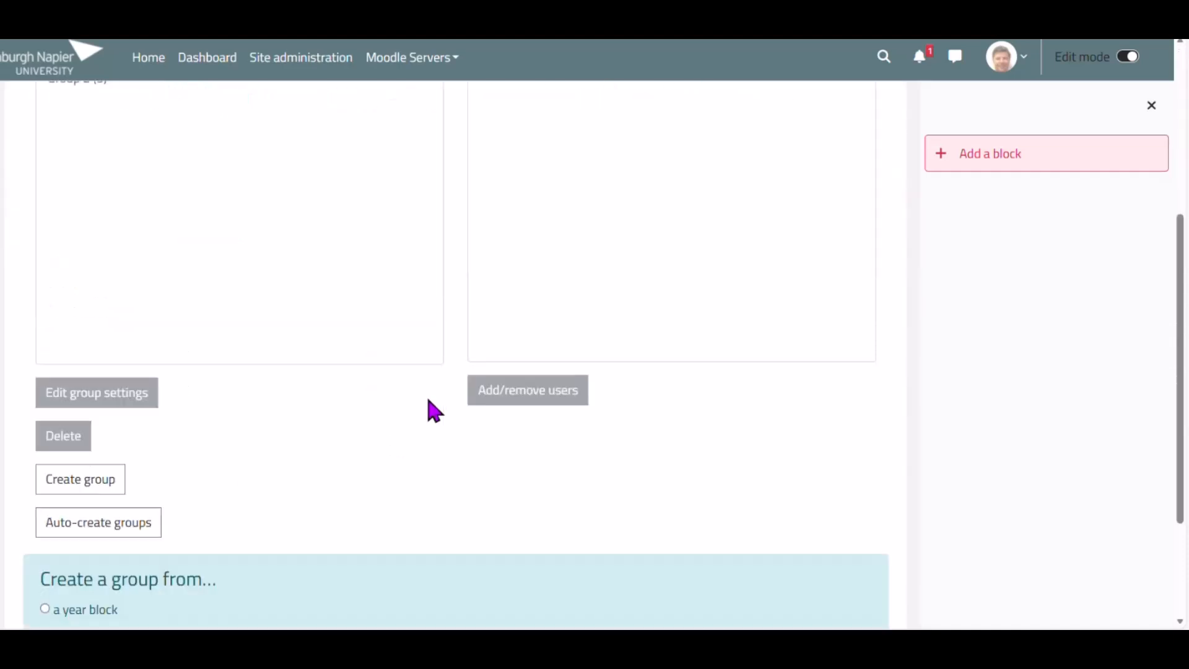
pyautogui.click(86, 486)
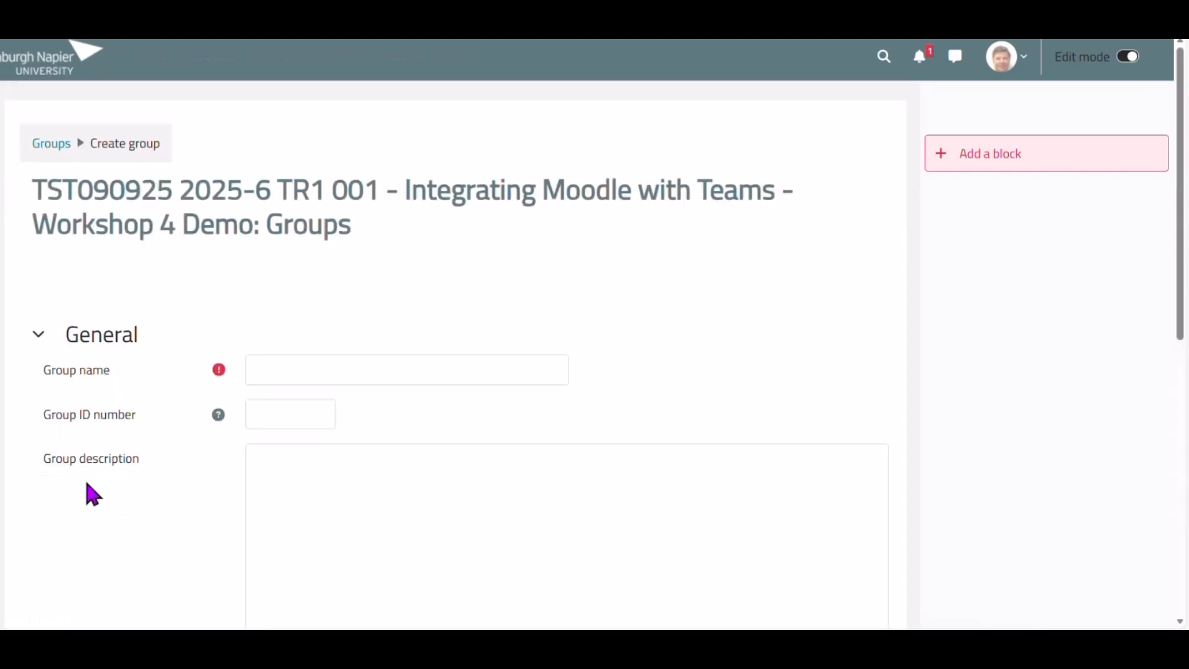
pyautogui.click(356, 368)
pyautogui.scroll(-5, 633, 366)
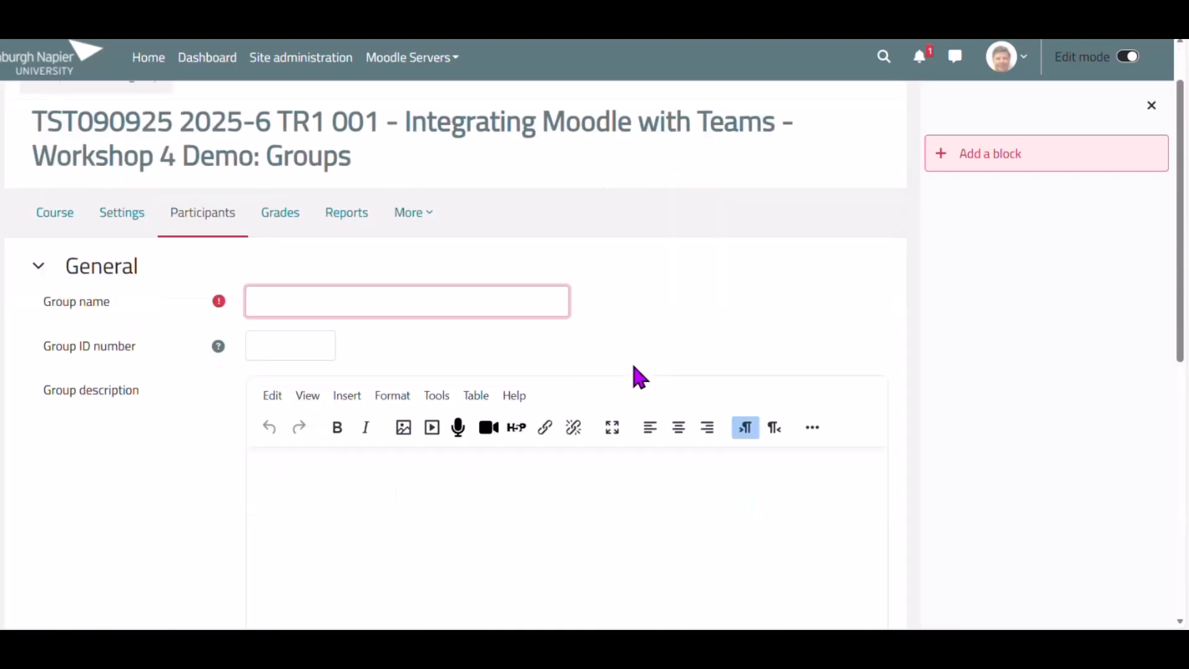
pyautogui.scroll(3, 633, 367)
pyautogui.scroll(-6, 632, 367)
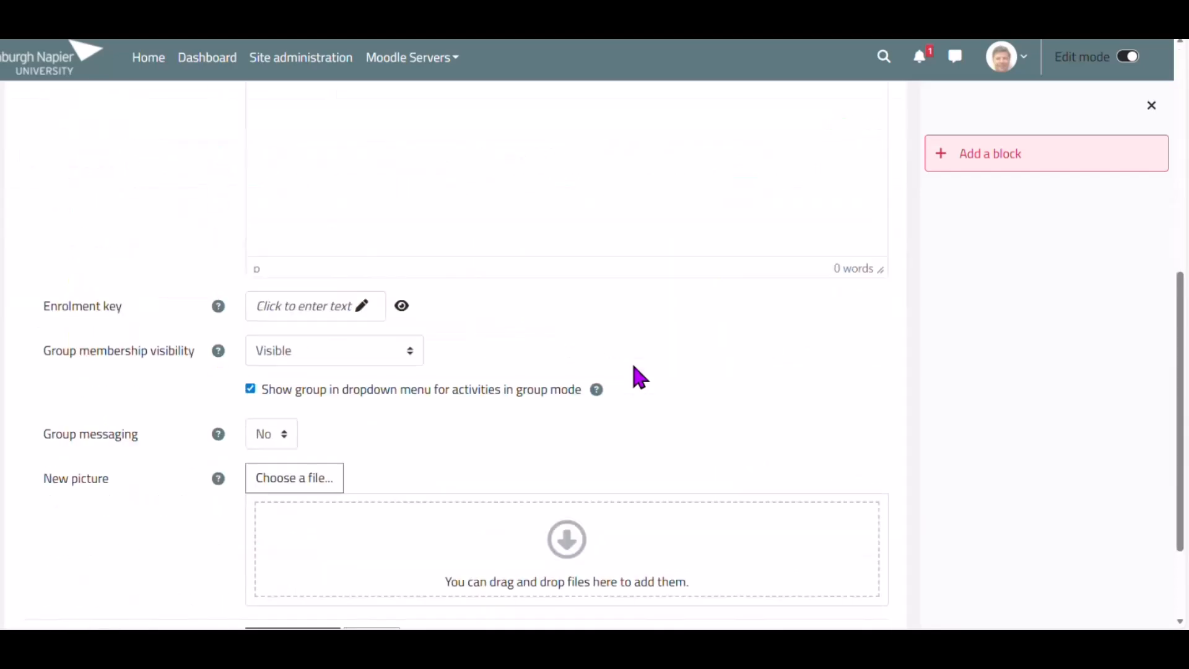
pyautogui.scroll(1, 633, 366)
pyautogui.scroll(-2, 632, 367)
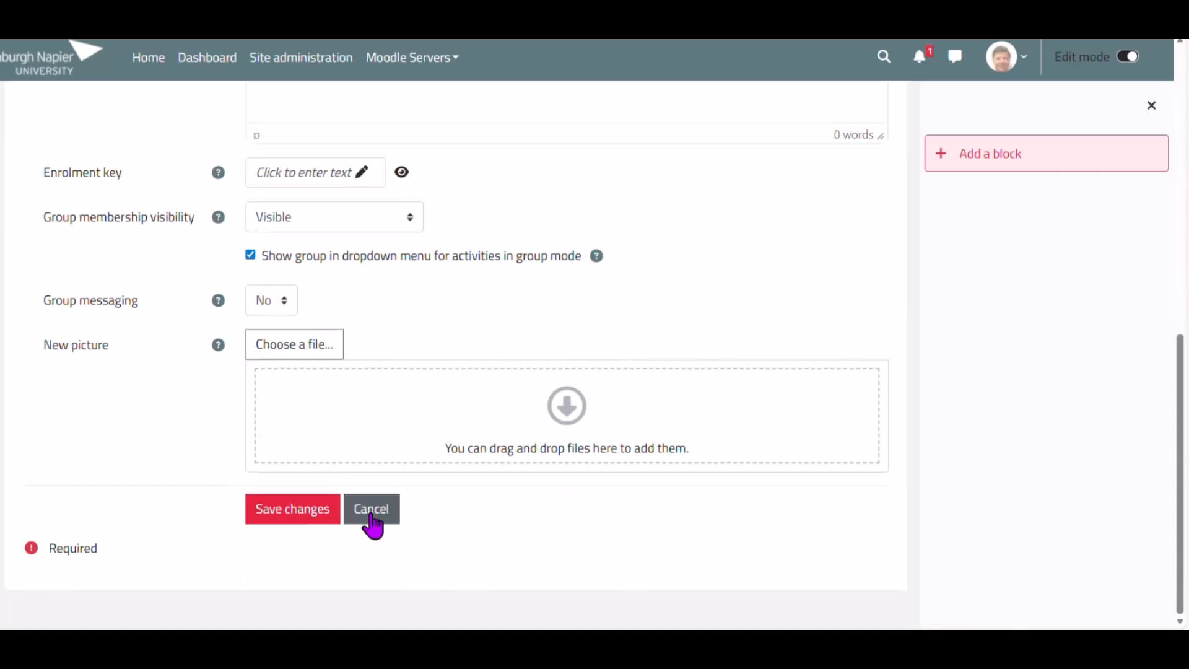
pyautogui.click(370, 513)
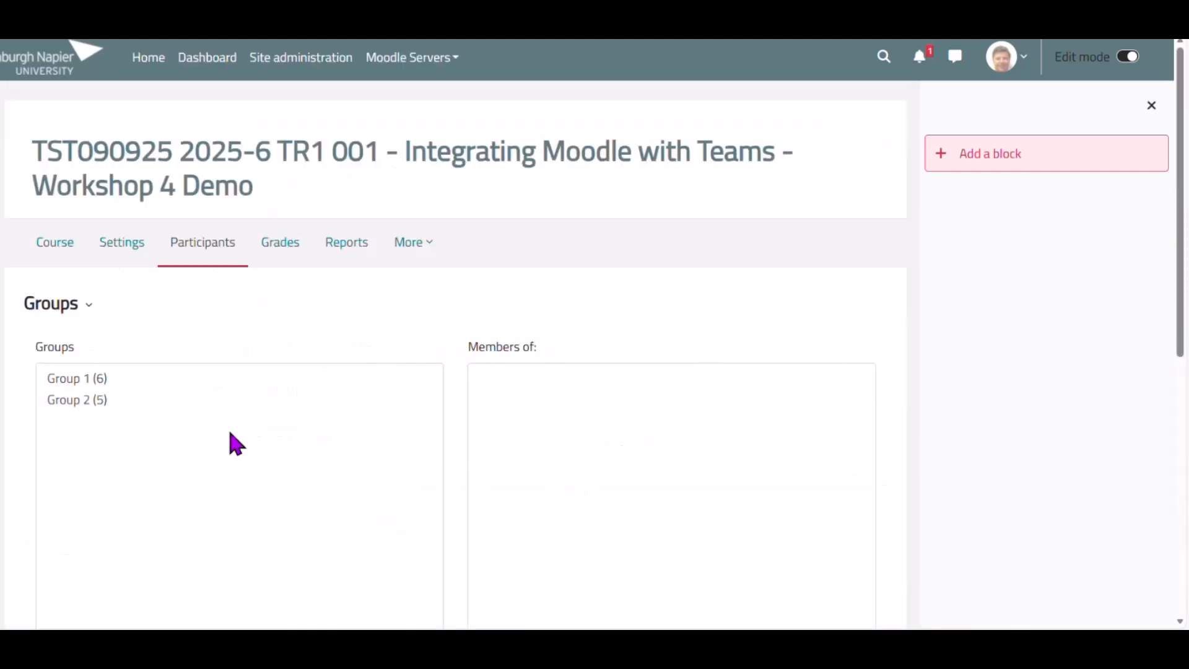
# Display the members of Group 1.
pyautogui.click(86, 379)
pyautogui.scroll(-1, 85, 380)
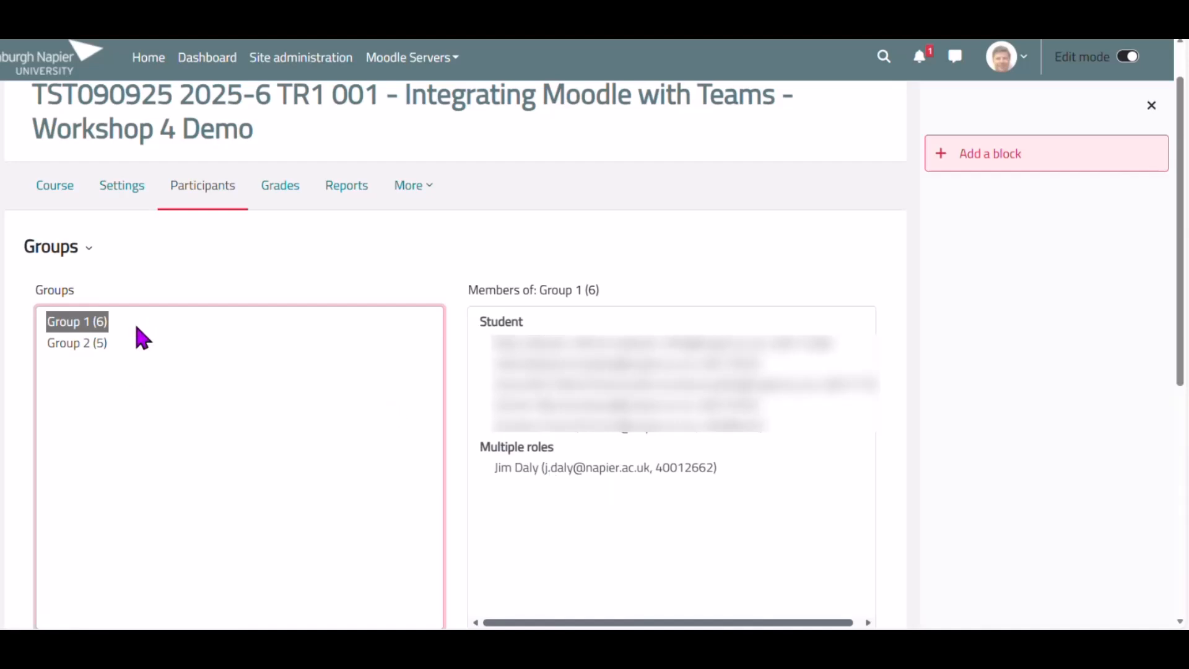
# Return to the course page and examine Group 1's channel options under Manage Channels for Groups in the ENU Teams block.
pyautogui.click(56, 190)
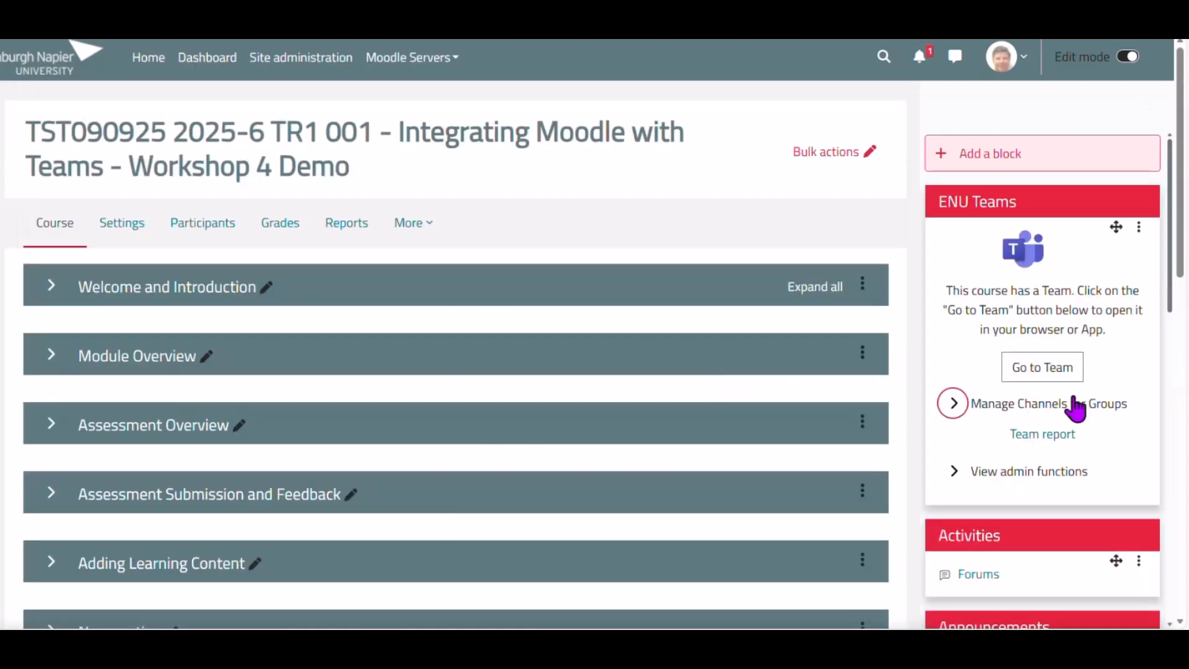
pyautogui.click(952, 404)
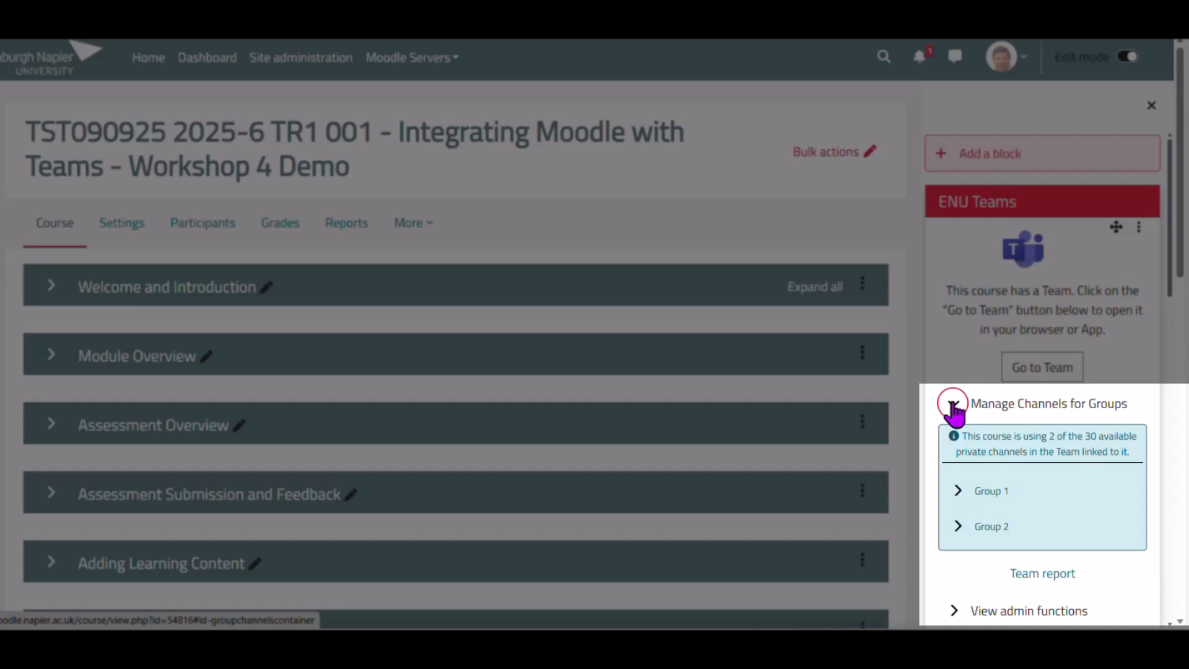
pyautogui.click(957, 493)
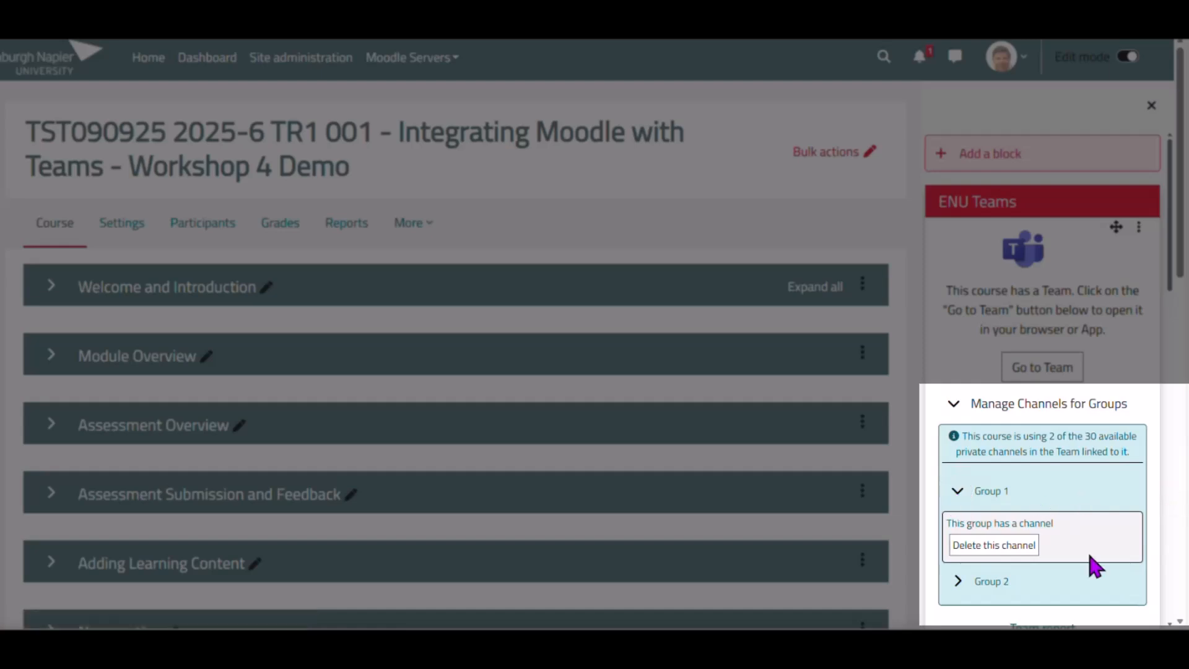
pyautogui.click(957, 491)
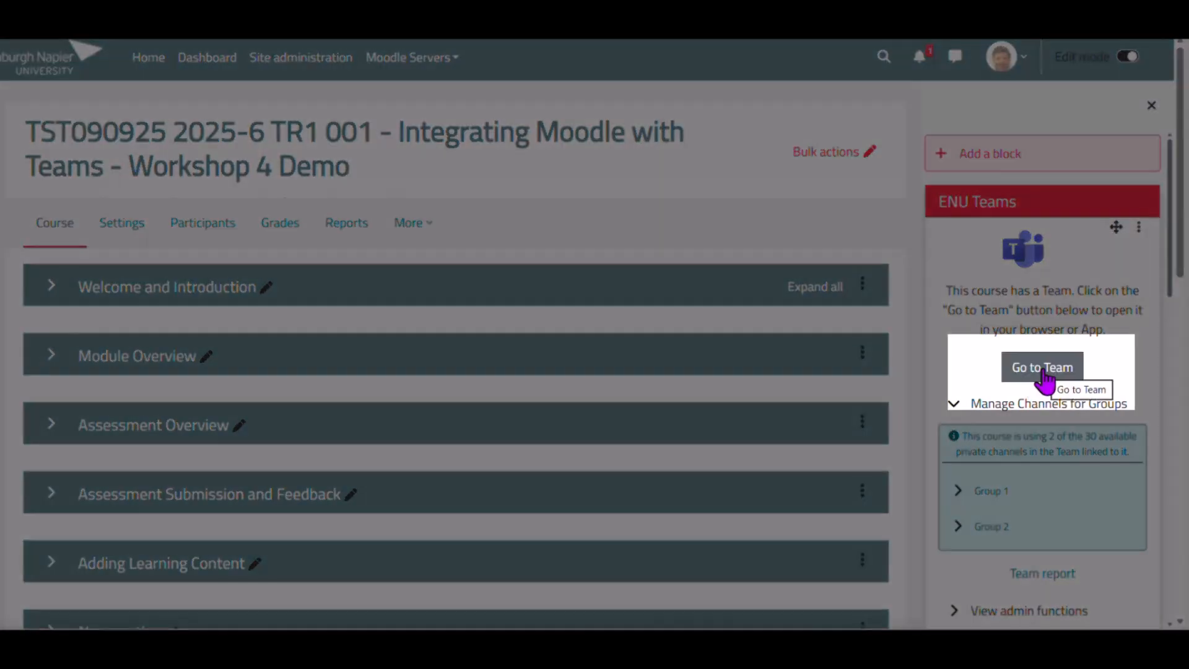
# Open the course's team in Microsoft Teams and view its full membership, including owners, members and guests.
pyautogui.click(1044, 375)
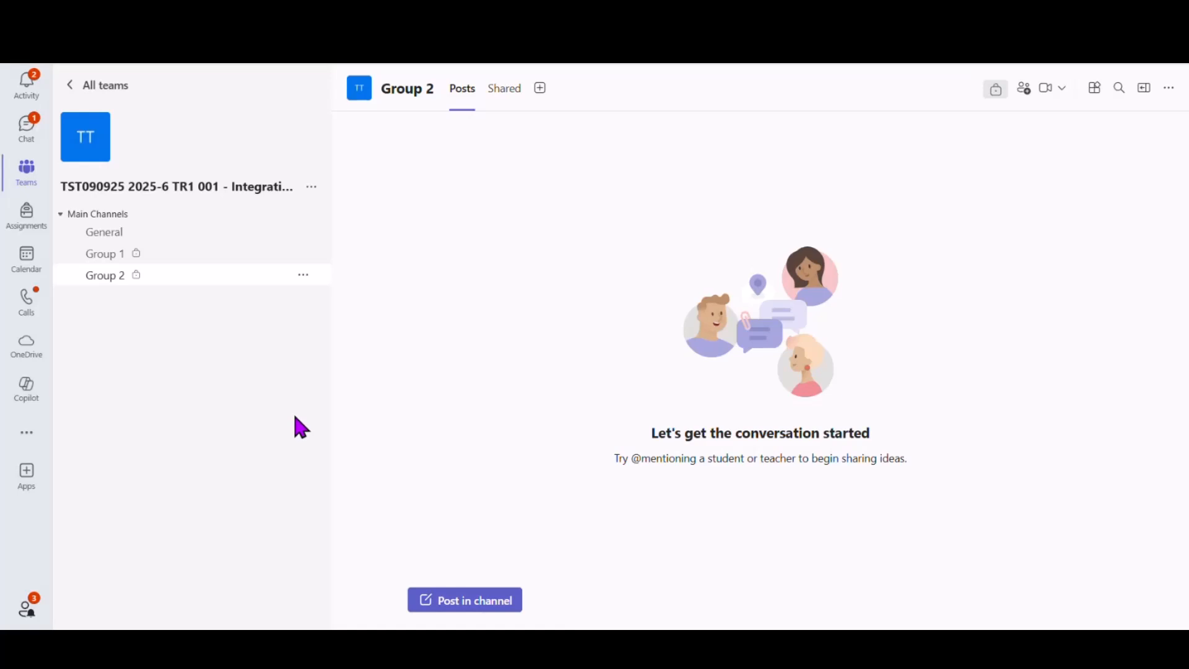
pyautogui.click(312, 187)
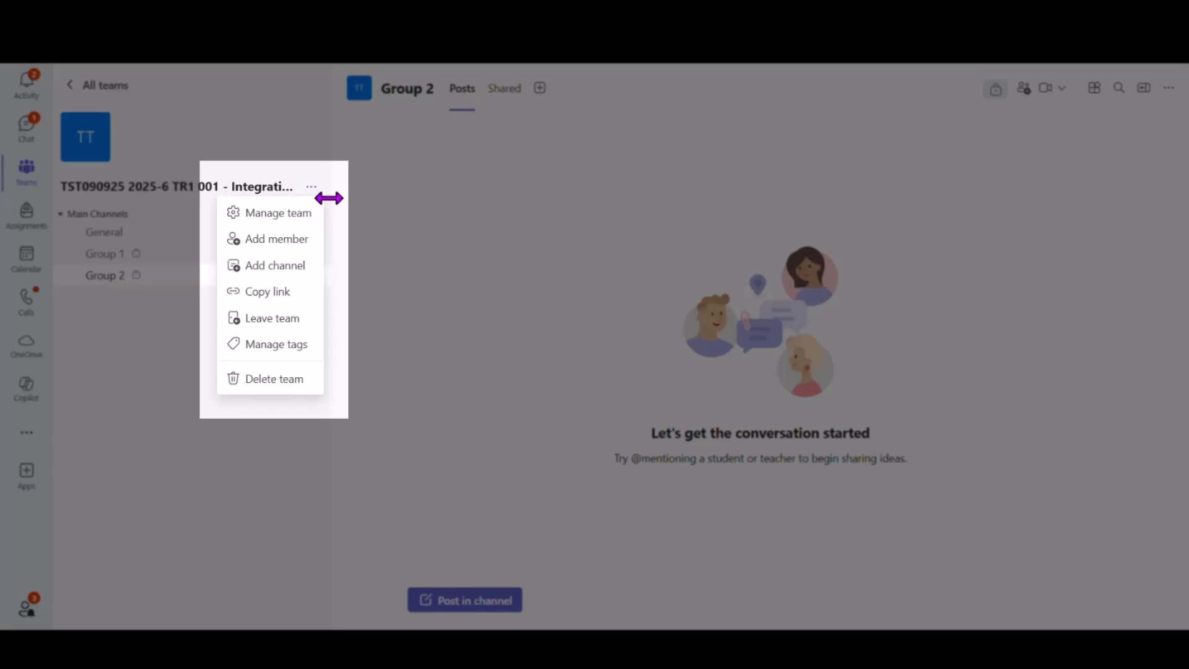
pyautogui.click(298, 223)
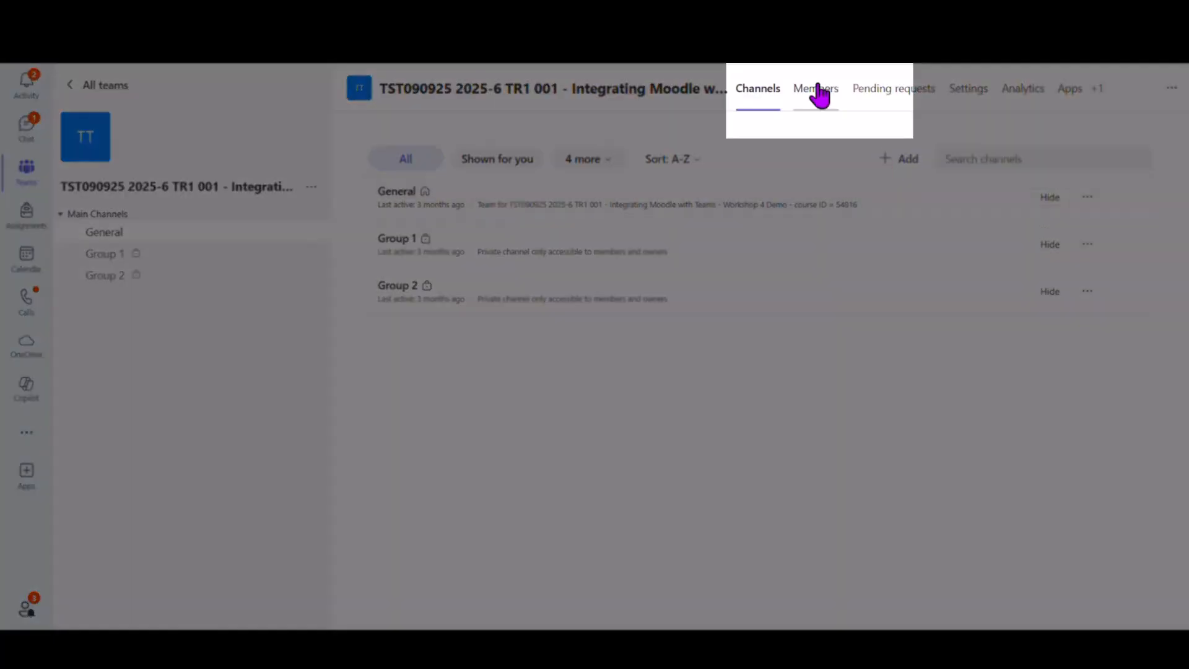
pyautogui.click(817, 92)
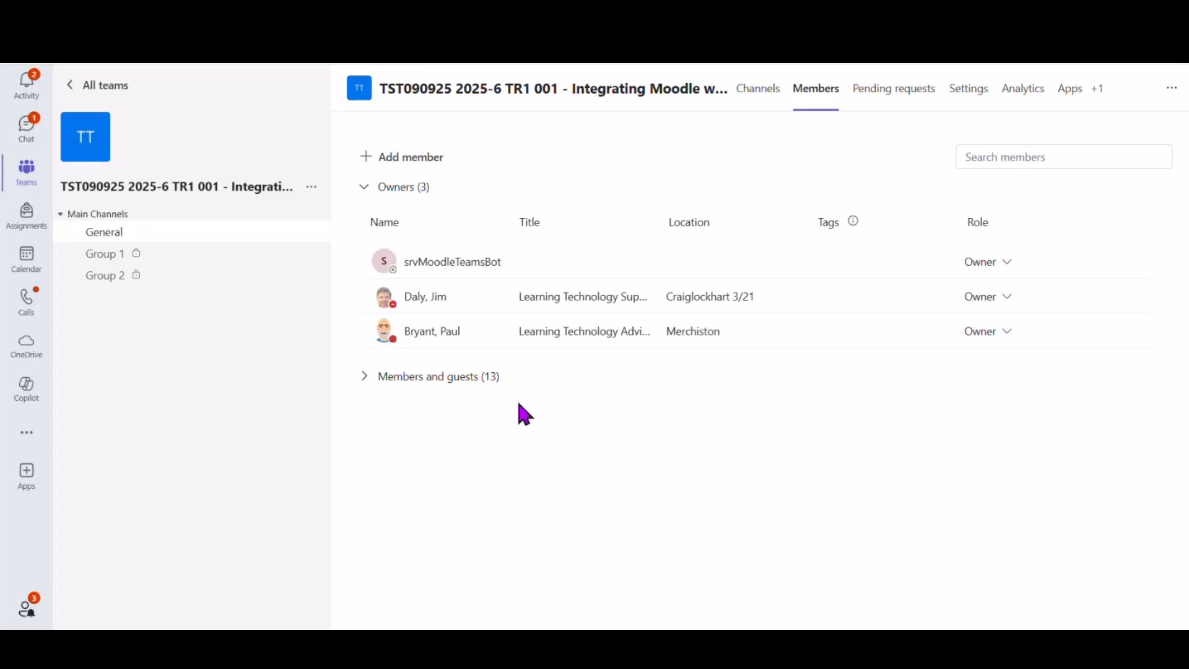
pyautogui.click(366, 380)
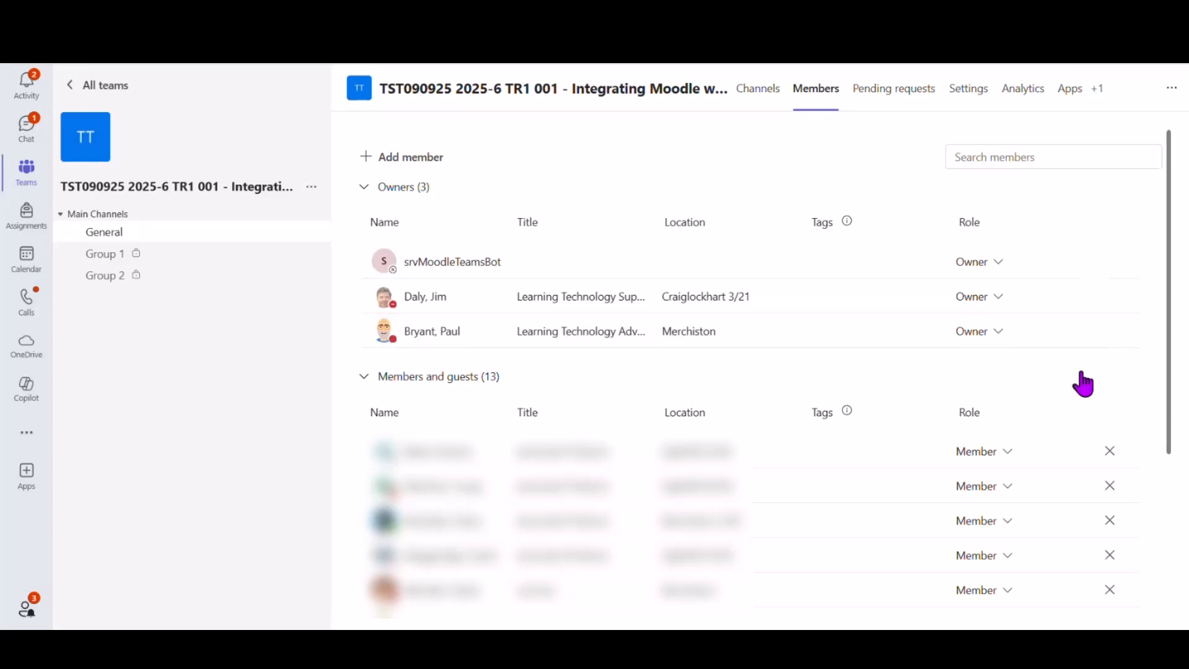
pyautogui.scroll(-2, 1099, 379)
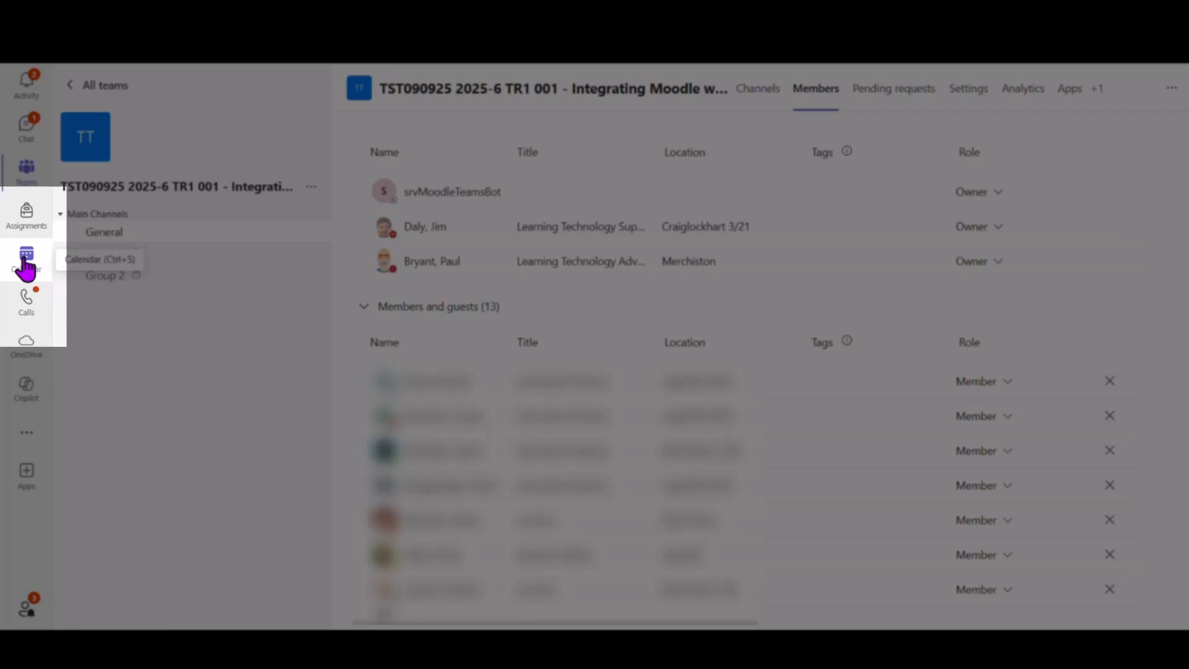
# Start a new channel meeting from the Teams calendar and title it "Test Meeting".
pyautogui.click(26, 261)
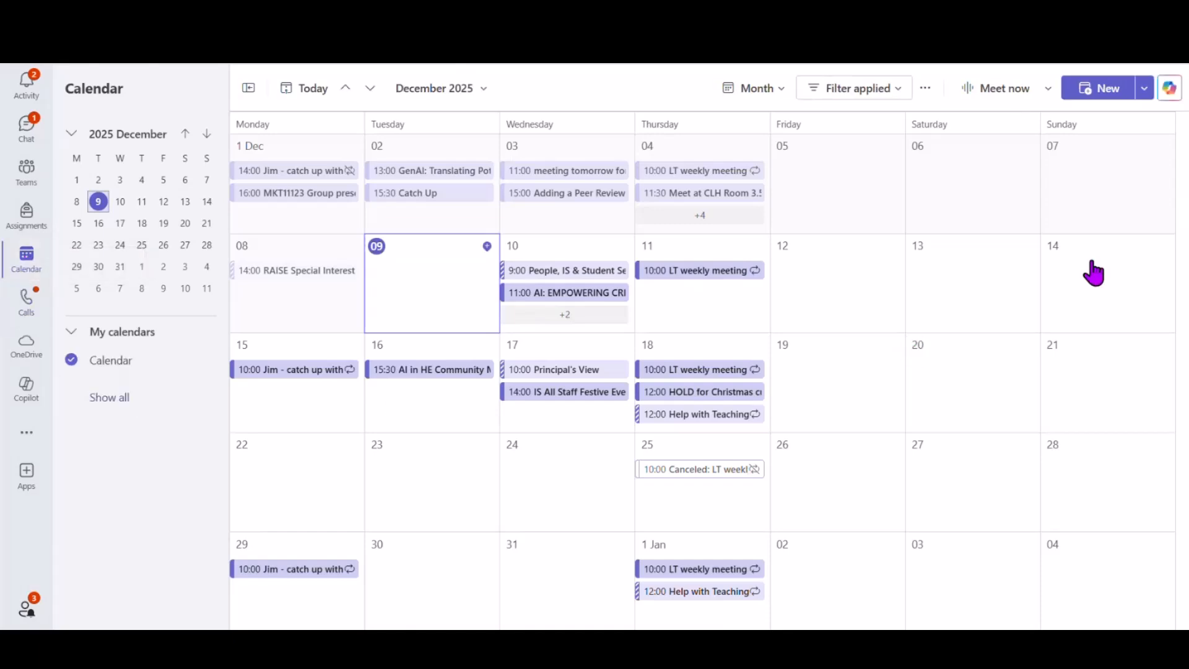
pyautogui.click(1145, 94)
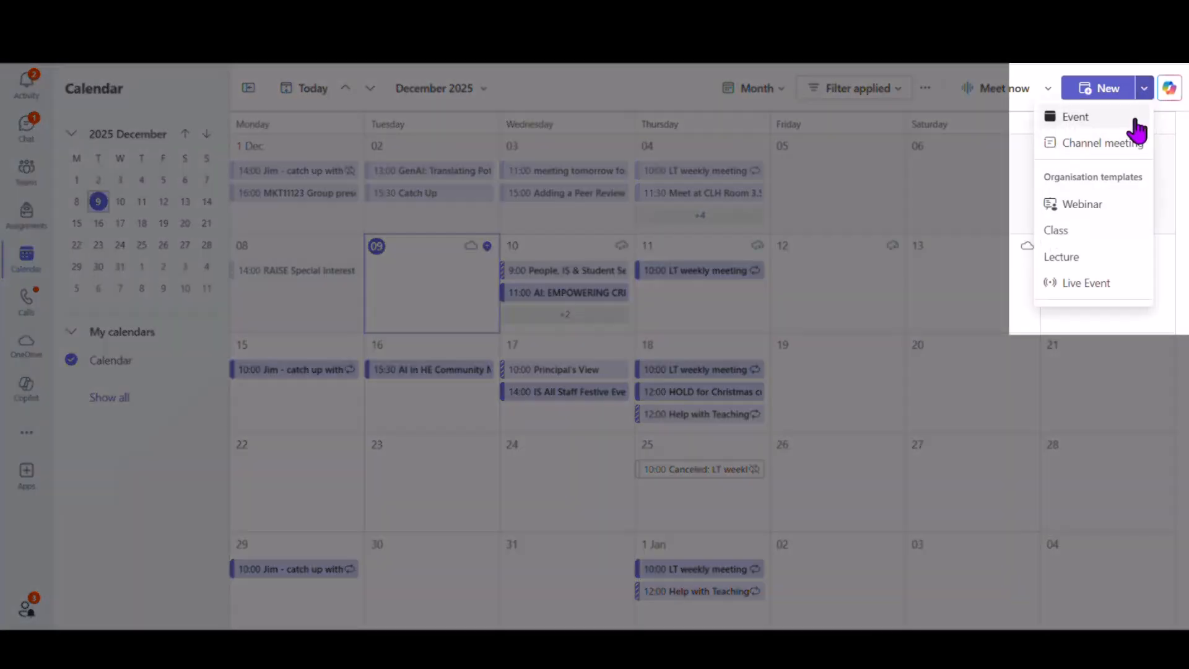
pyautogui.click(1102, 146)
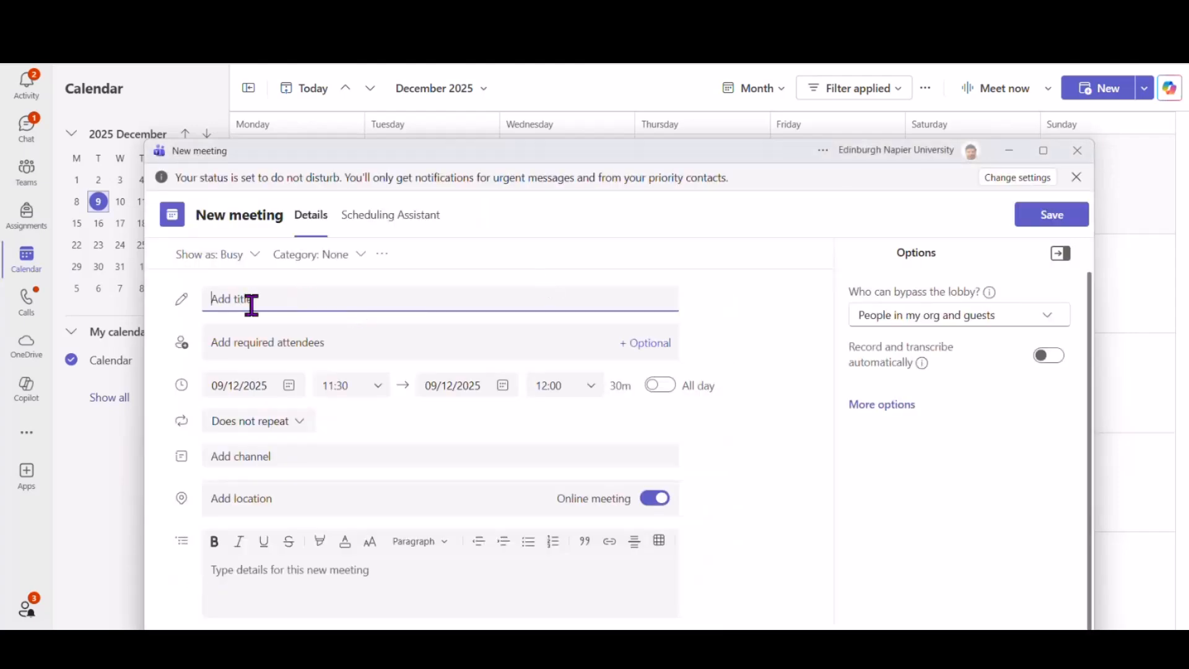
pyautogui.write('Test Meet')
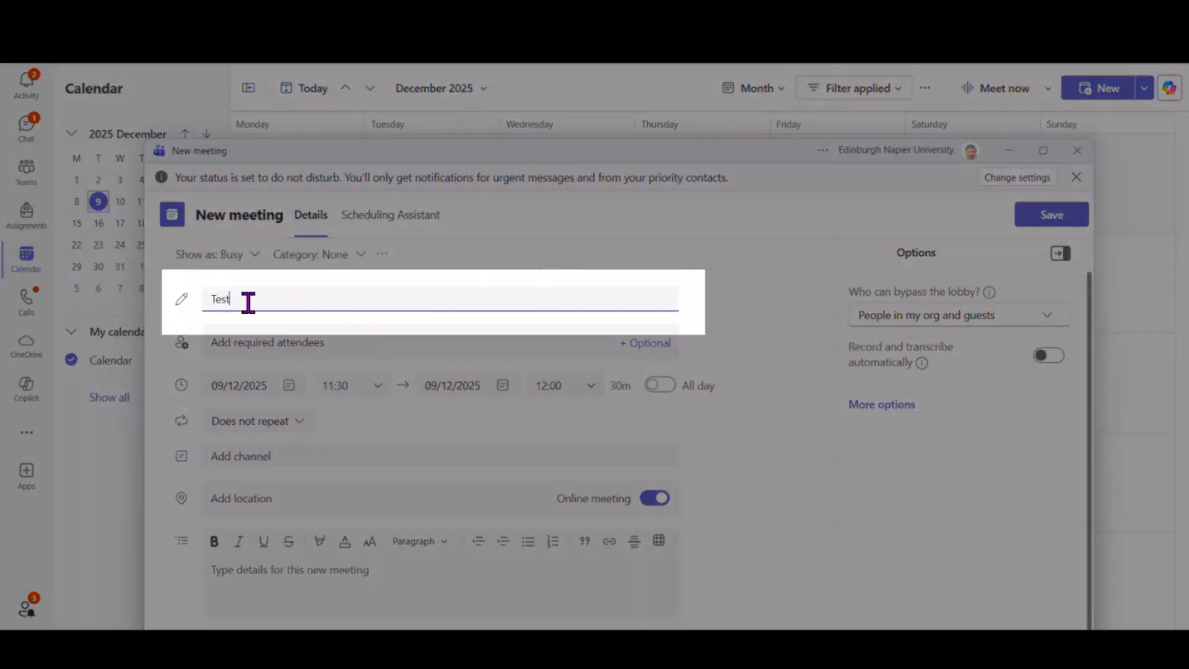
pyautogui.write('ing')
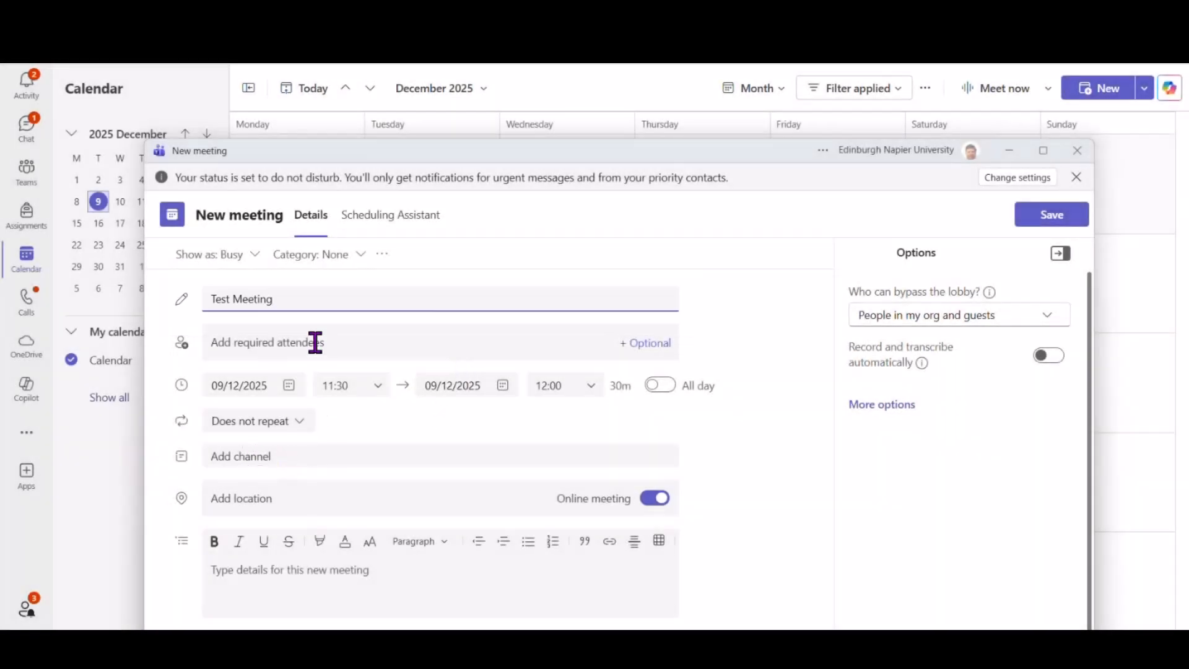
pyautogui.click(260, 455)
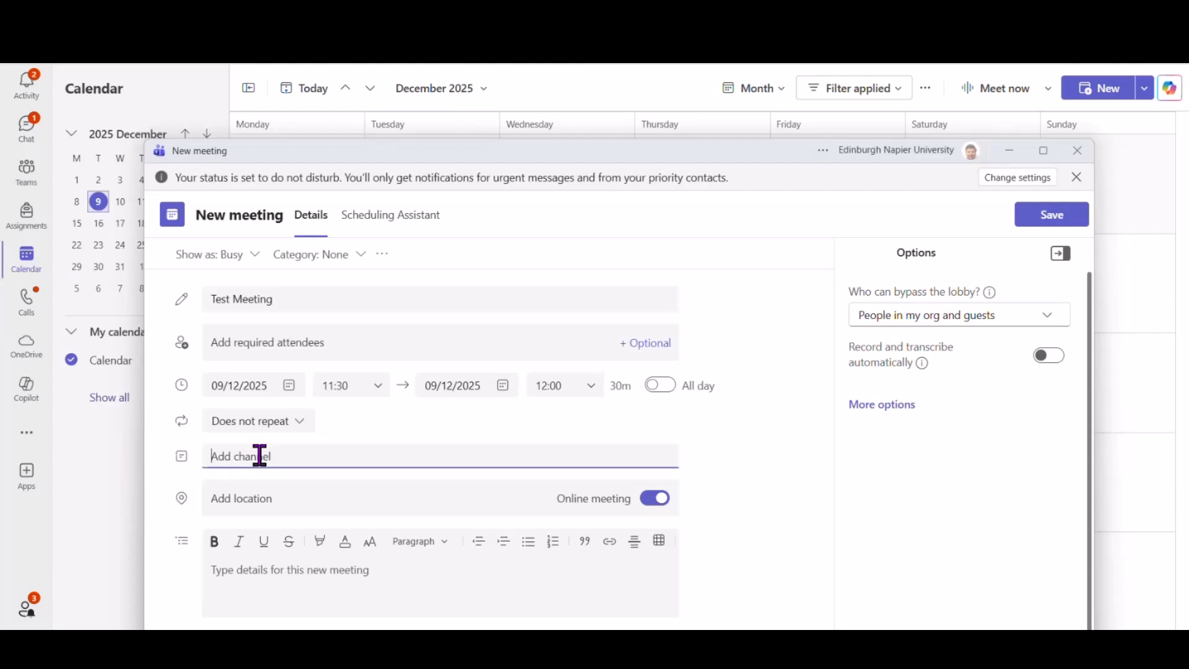
pyautogui.write('test')
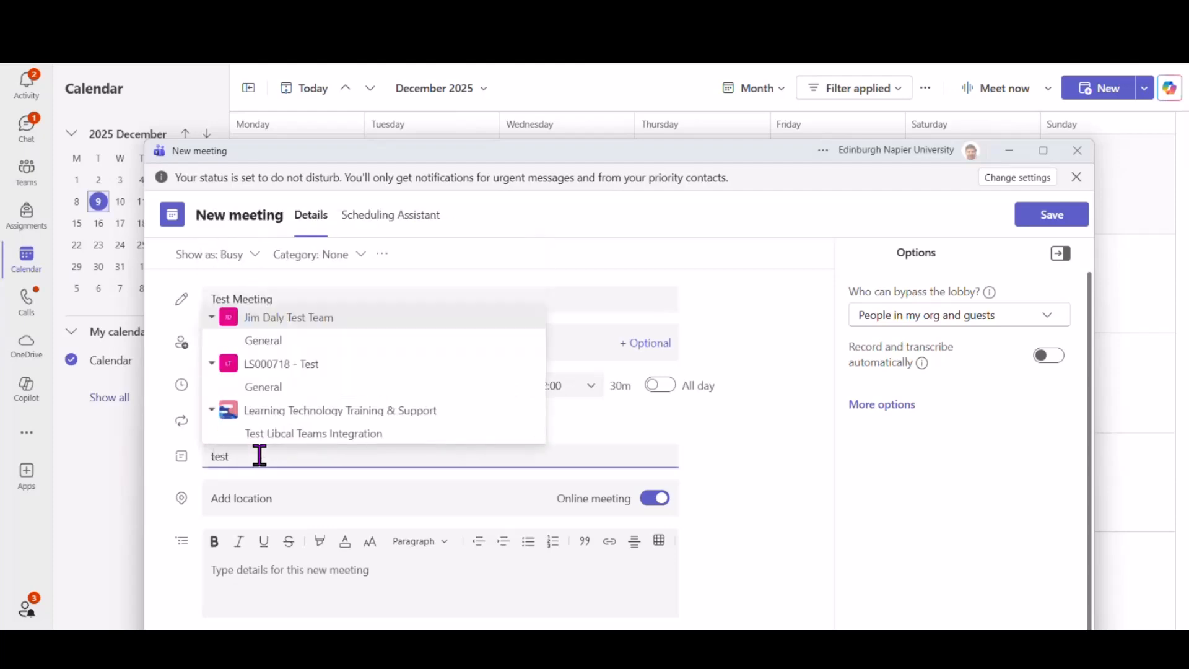
pyautogui.press('BackSpace')
pyautogui.press('BackSpace')
pyautogui.press('BackSpace')
pyautogui.write('st')
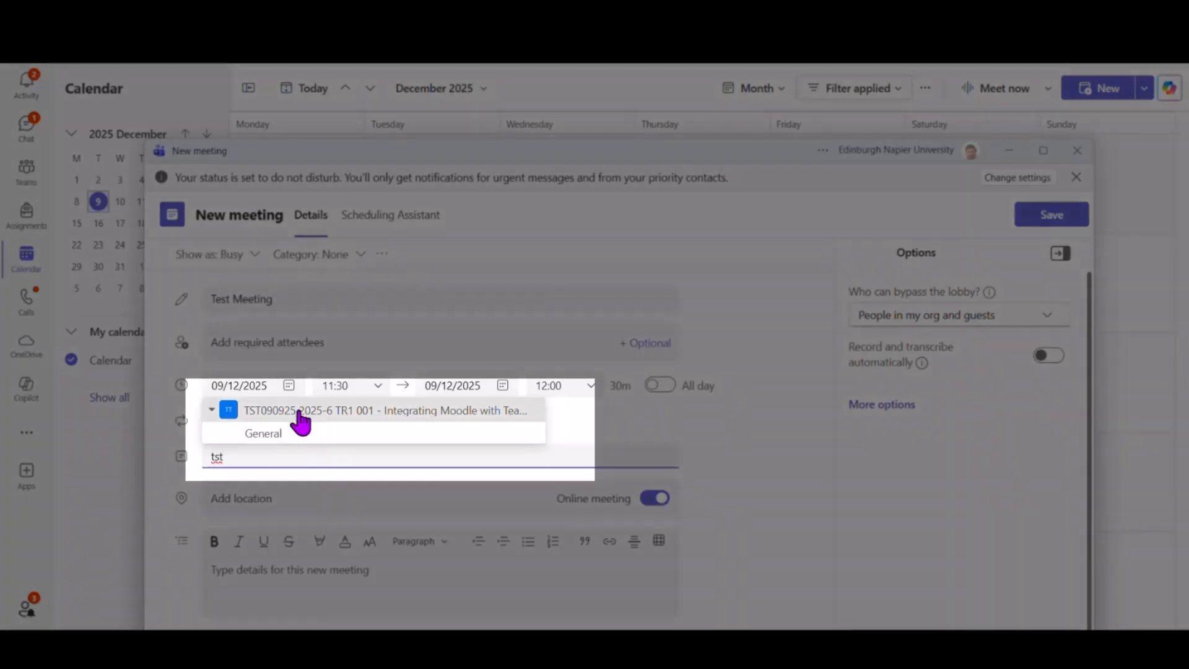
pyautogui.click(263, 437)
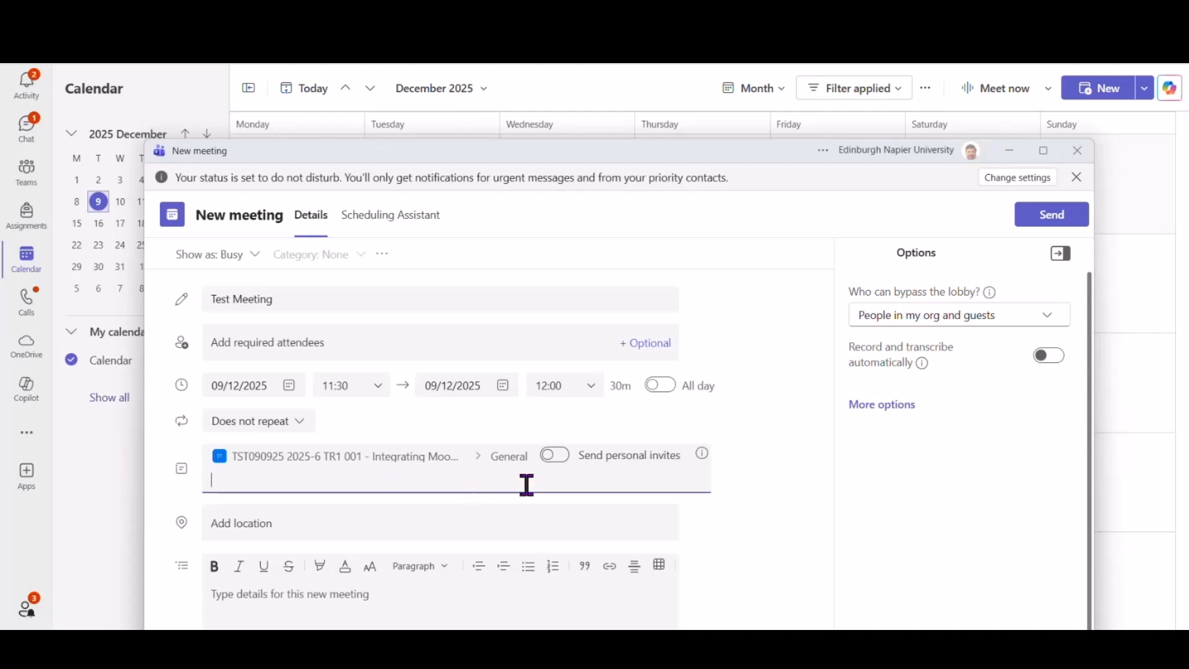
pyautogui.click(559, 457)
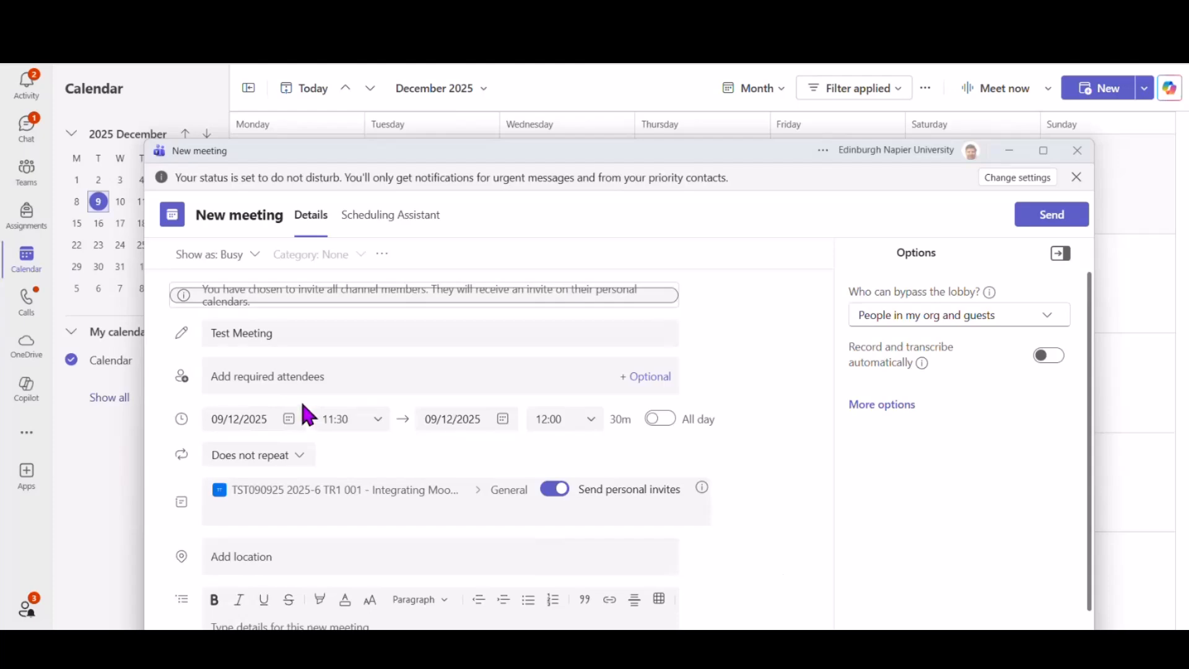
# Review the meeting form and examine the choices for who can bypass the lobby.
pyautogui.click(261, 379)
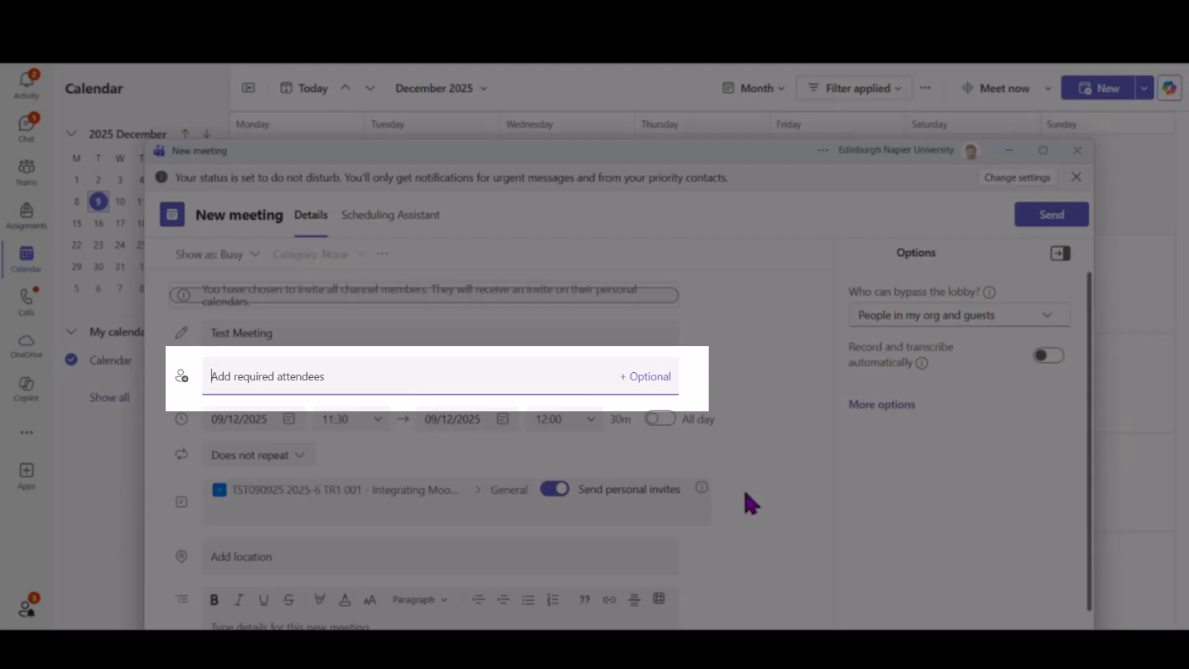
pyautogui.scroll(-2, 751, 502)
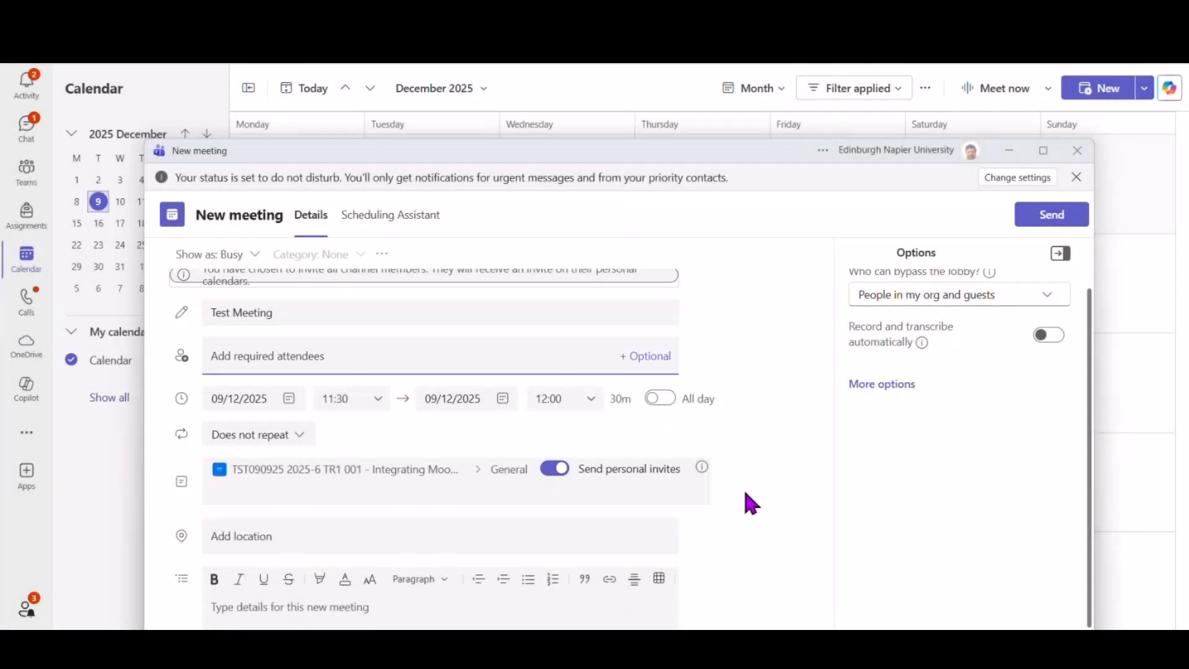
pyautogui.scroll(2, 747, 494)
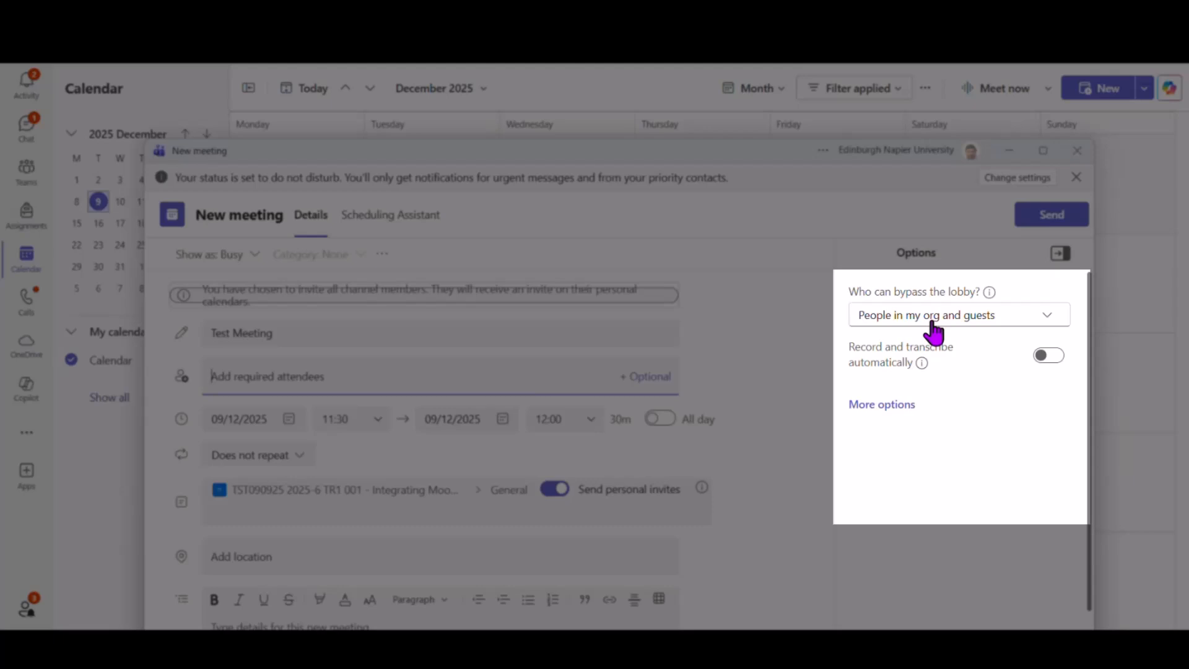
pyautogui.click(1048, 319)
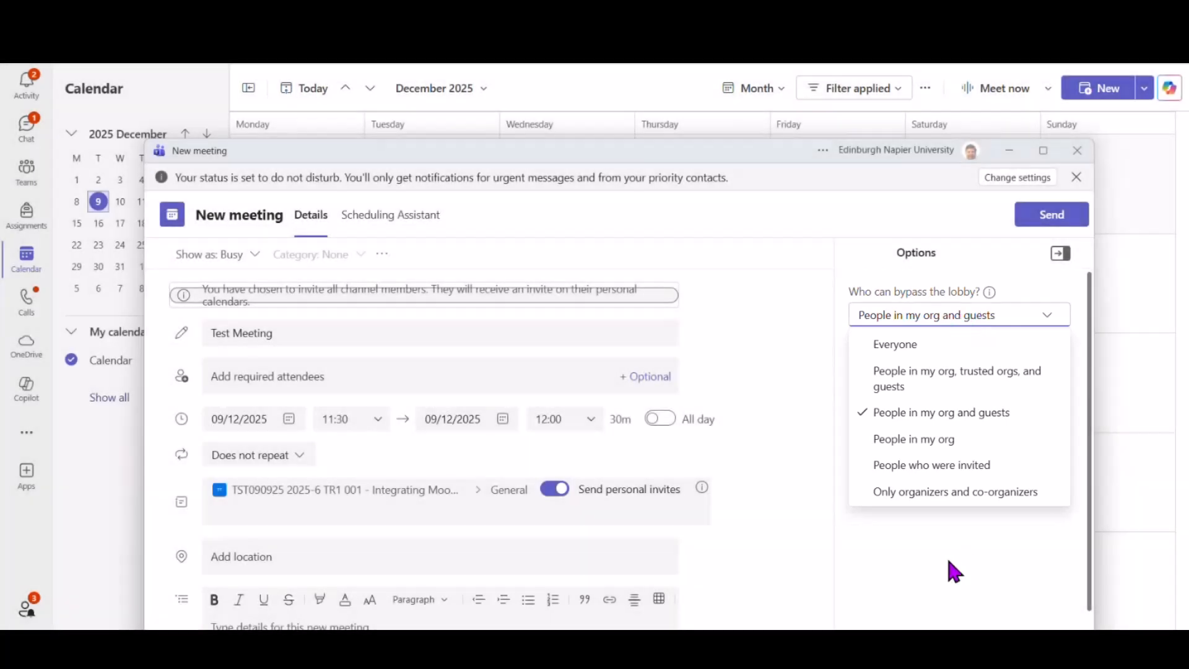
pyautogui.click(949, 562)
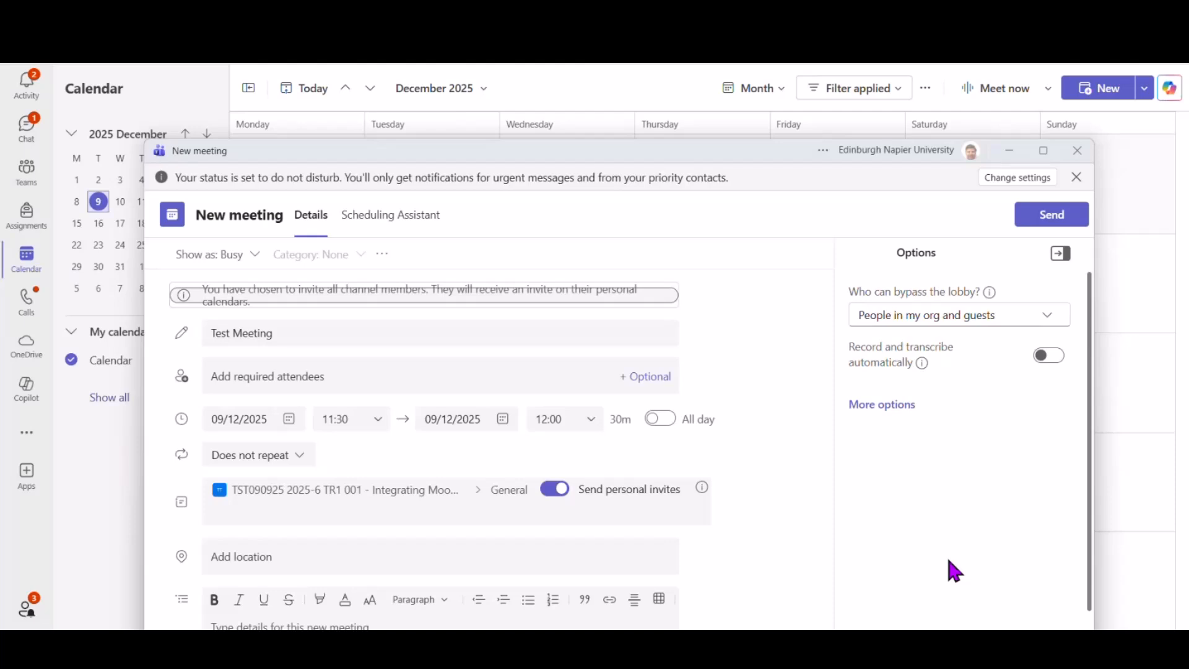
# Examine the meeting's repeat choices and its weekly recurrence settings, and leave them without saving.
pyautogui.scroll(-2, 954, 571)
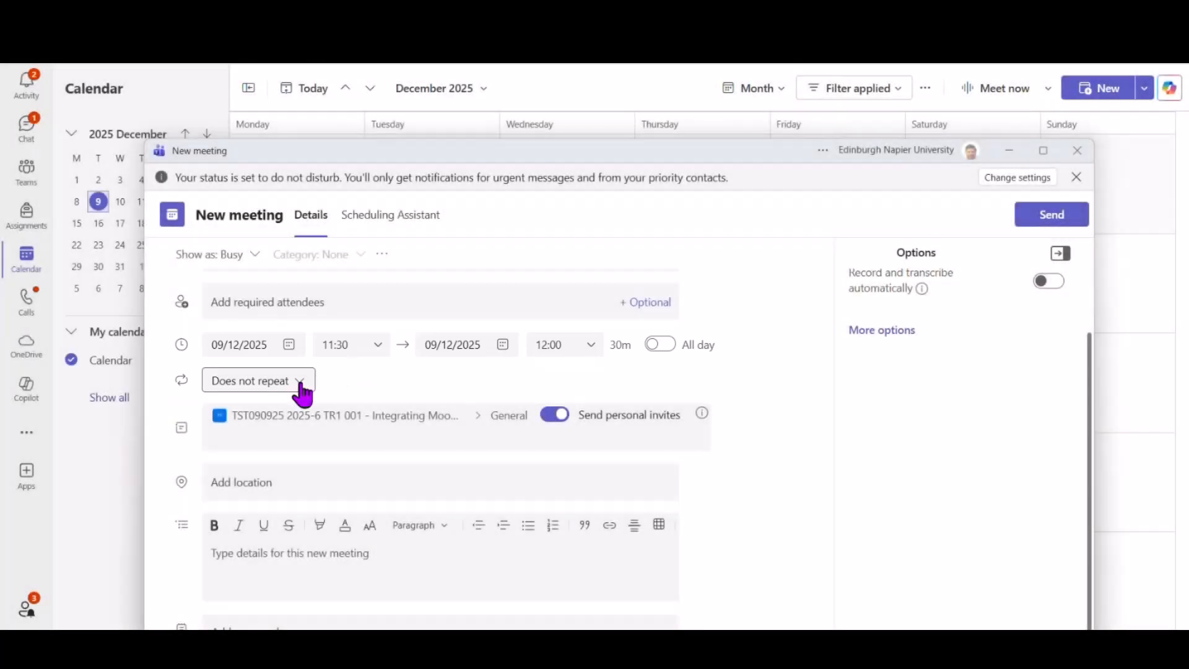
pyautogui.click(301, 389)
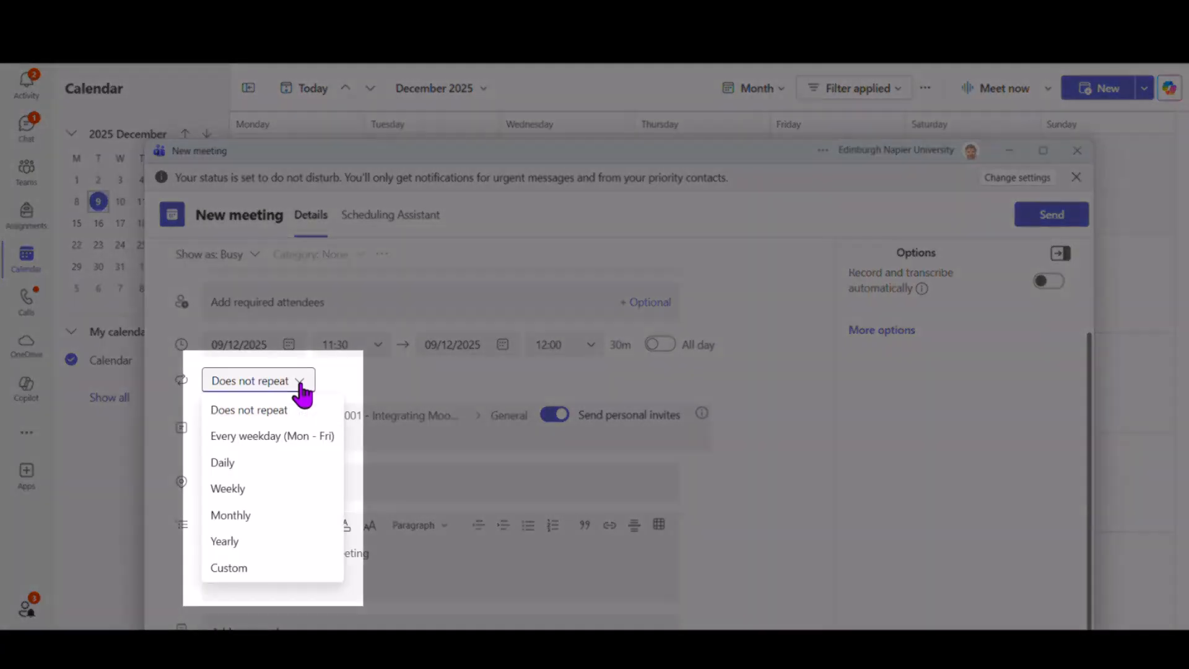
pyautogui.click(239, 487)
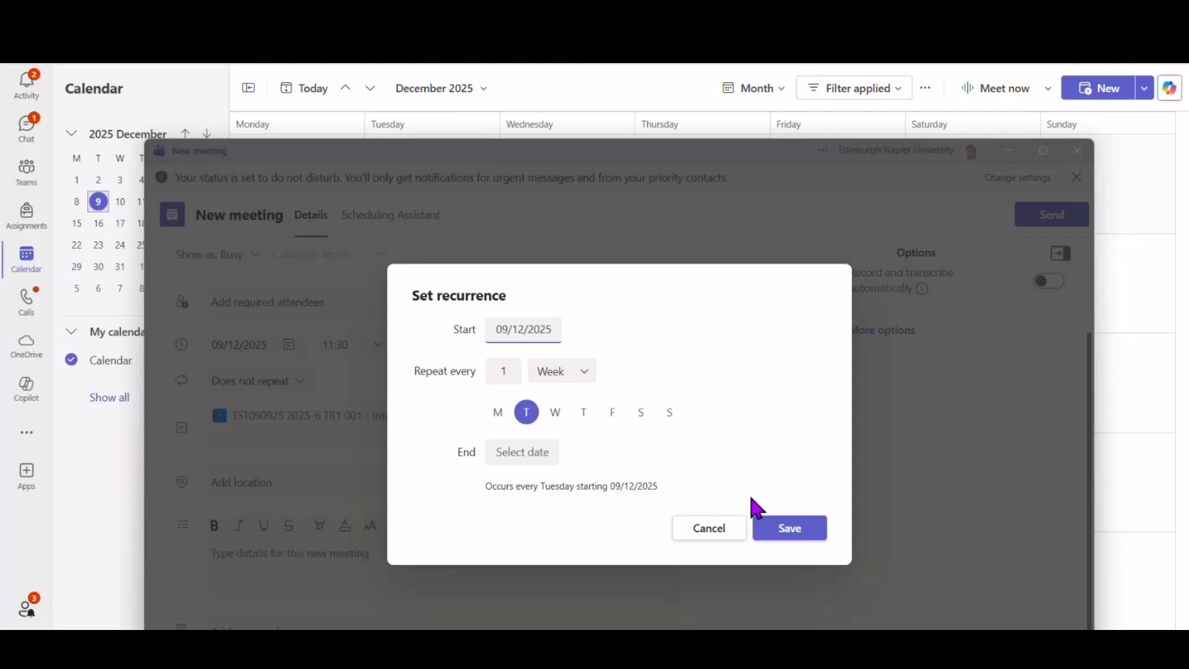
pyautogui.click(715, 531)
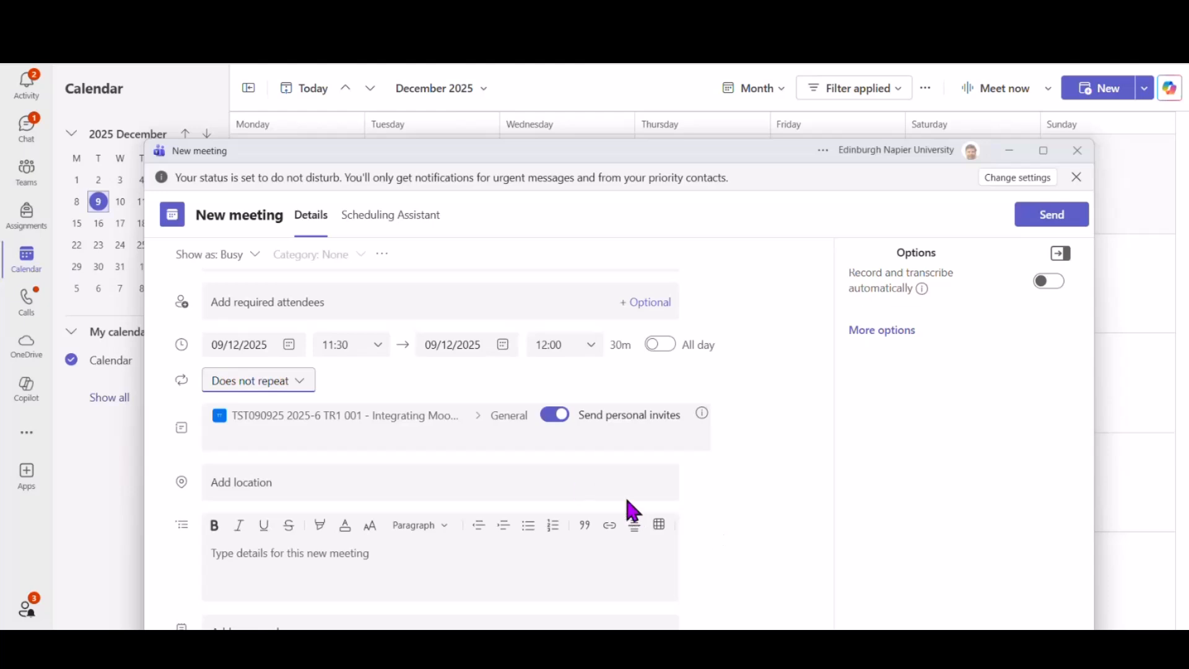
# Examine the Roles settings in the additional meeting options, including the co-organizer selection, and close them.
pyautogui.scroll(-1, 631, 511)
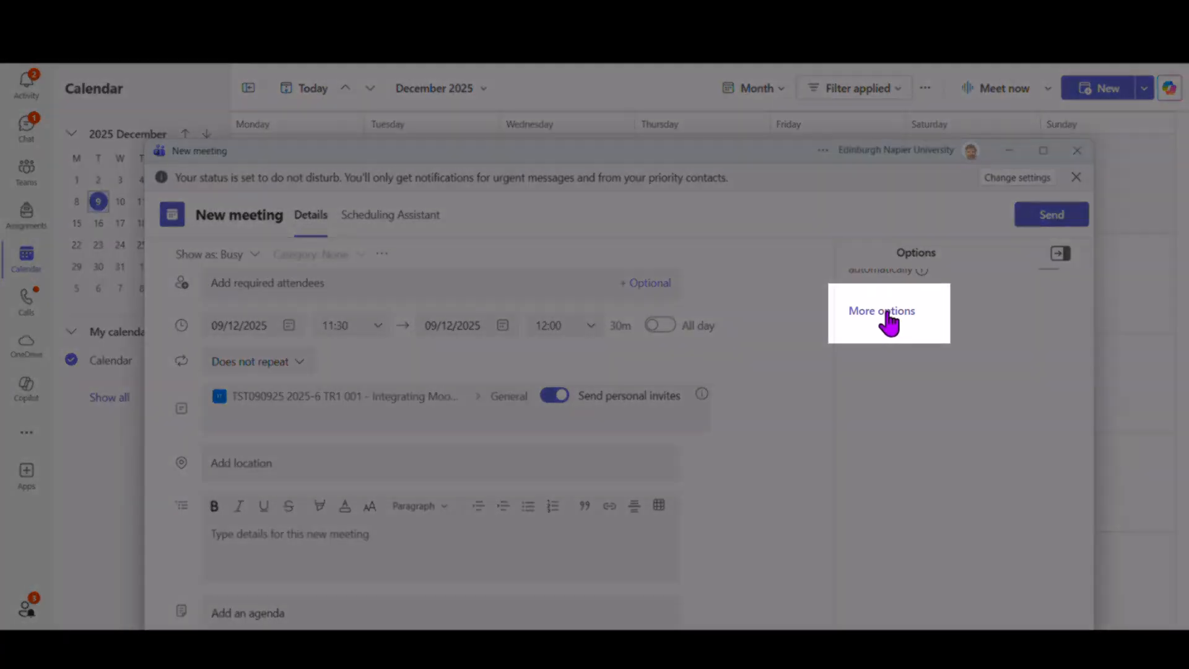
pyautogui.click(886, 314)
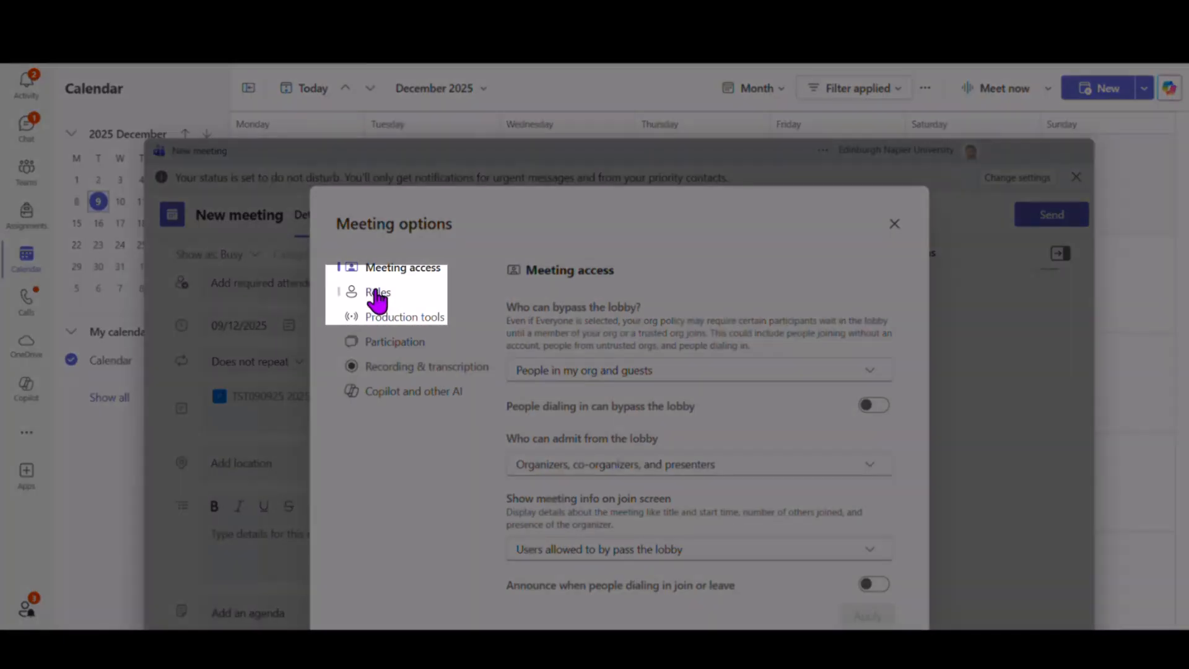
pyautogui.click(376, 294)
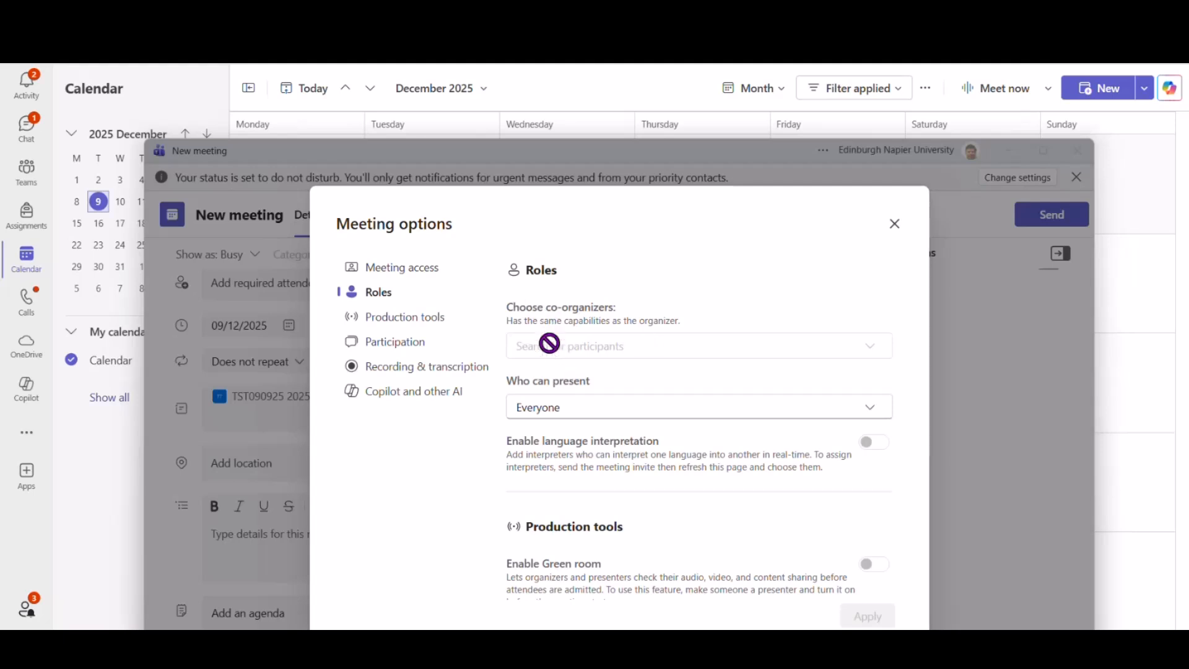
pyautogui.click(895, 223)
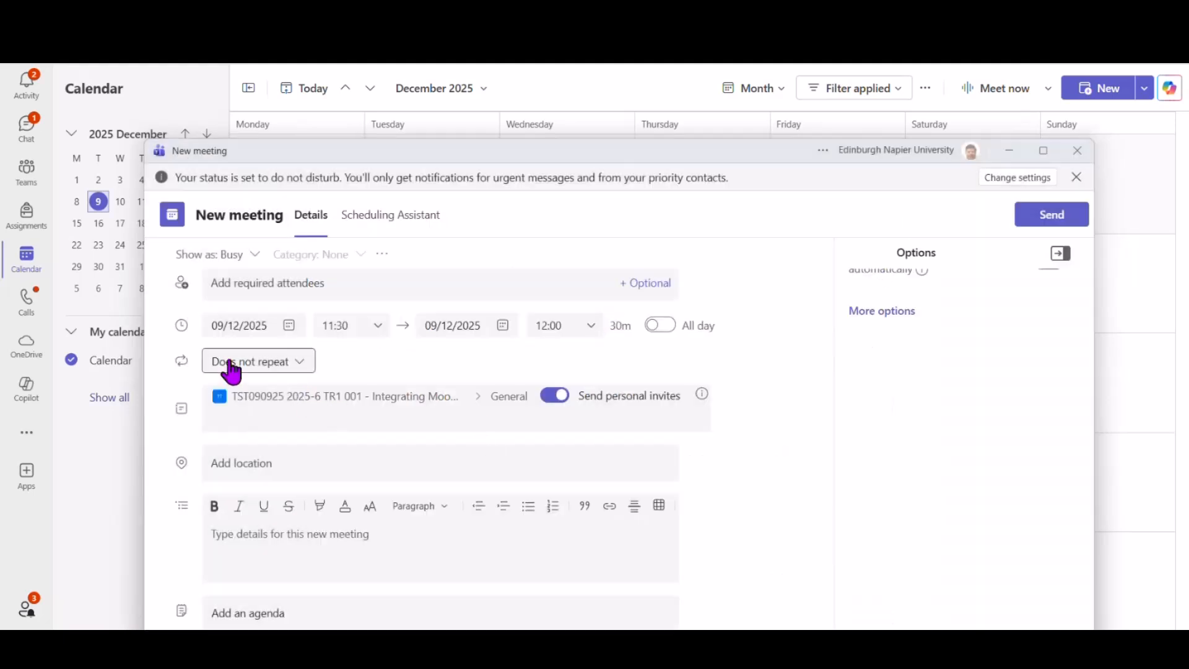
# Find the Learning Technology Advisor colleague by name and add them as a required attendee.
pyautogui.click(286, 284)
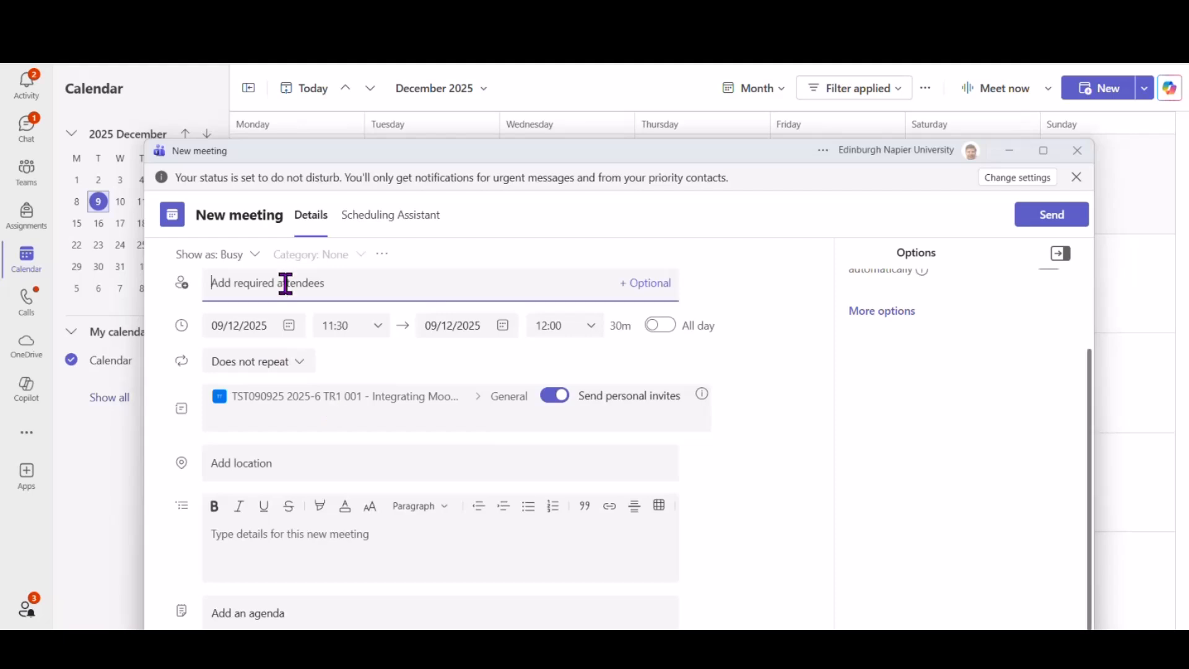
pyautogui.write('paul')
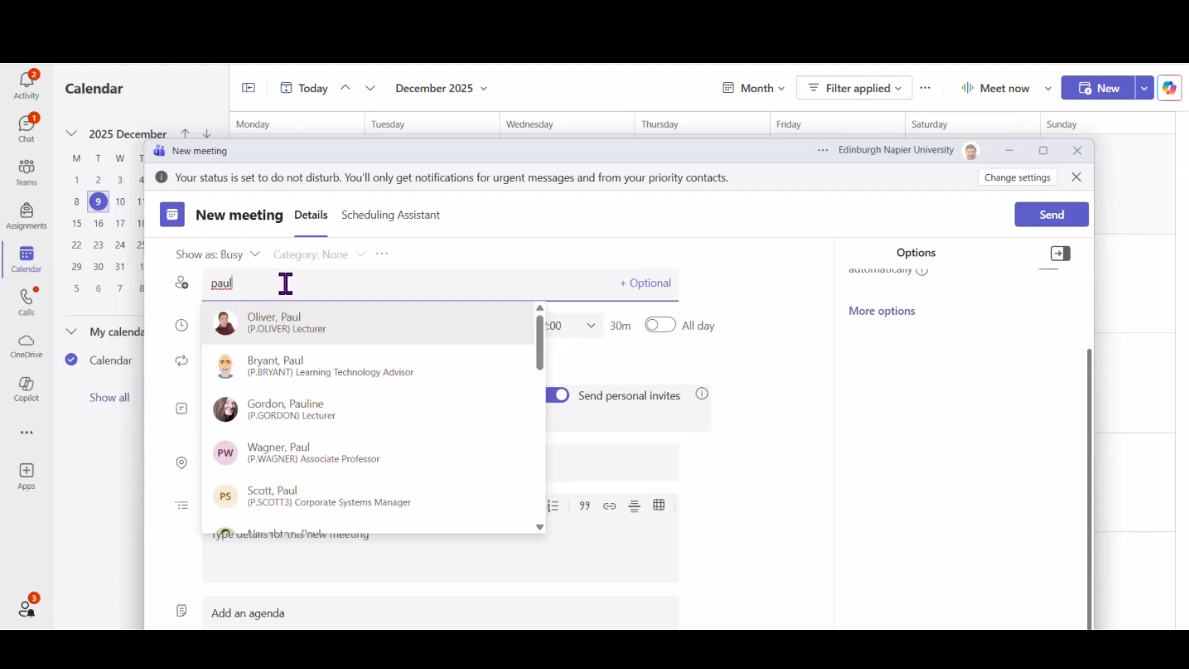
pyautogui.click(264, 368)
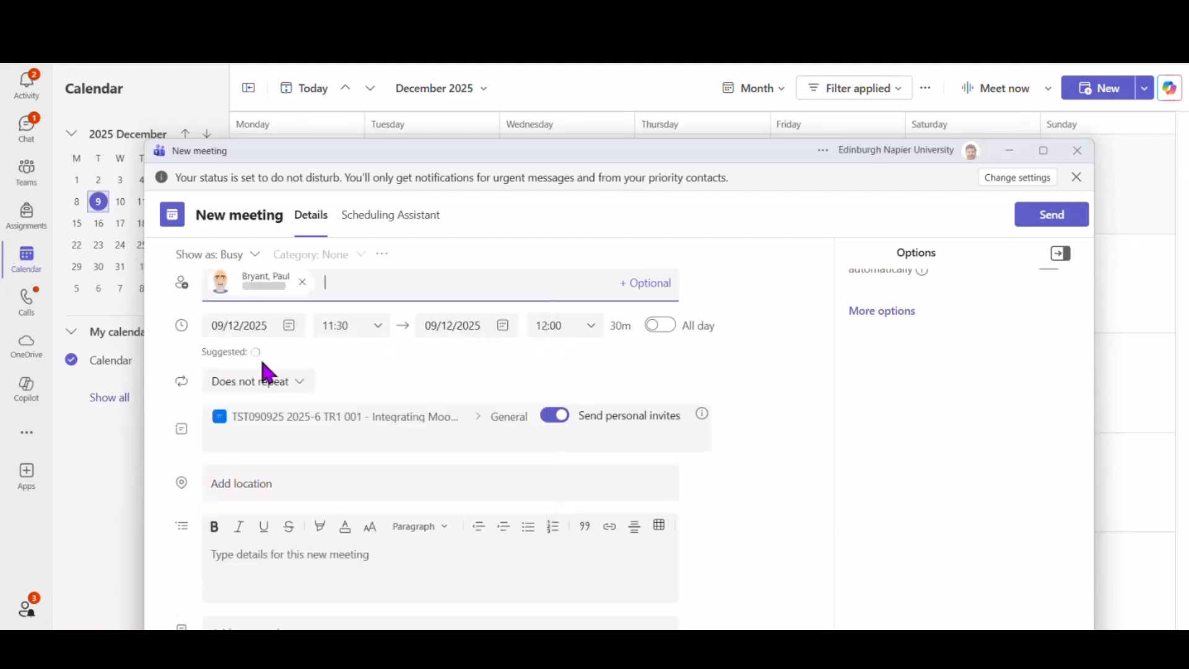
# Make the added attendee a co-organizer in the meeting's Roles settings, apply the change and send the meeting invitation.
pyautogui.click(896, 316)
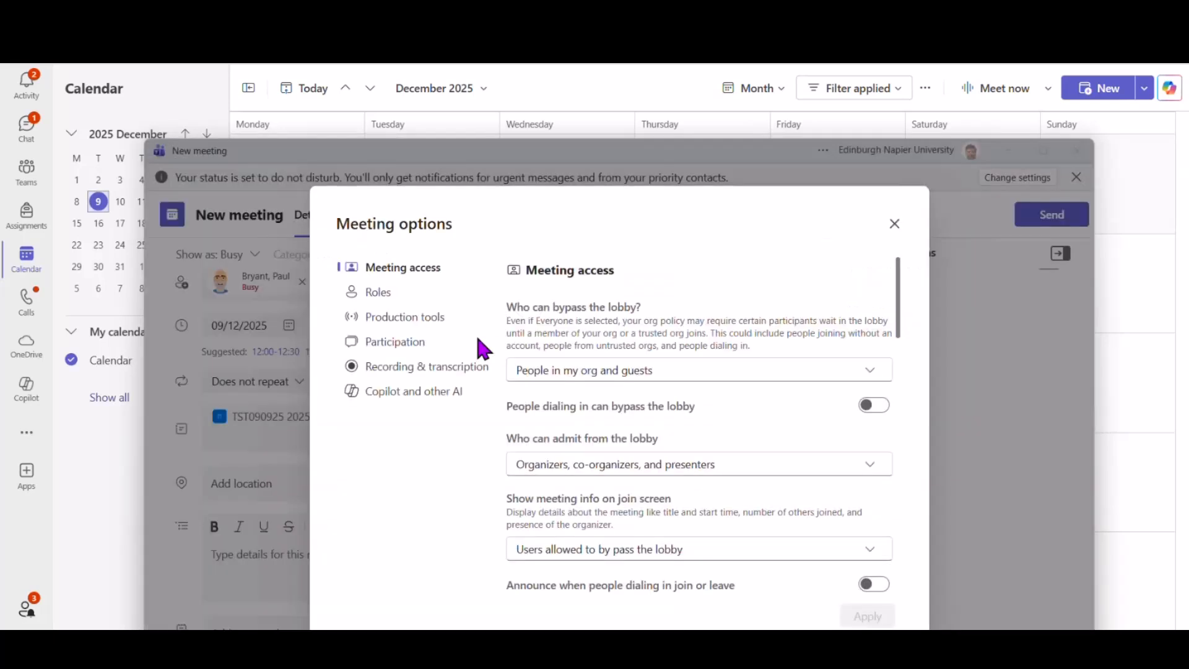
pyautogui.click(374, 296)
pyautogui.click(573, 348)
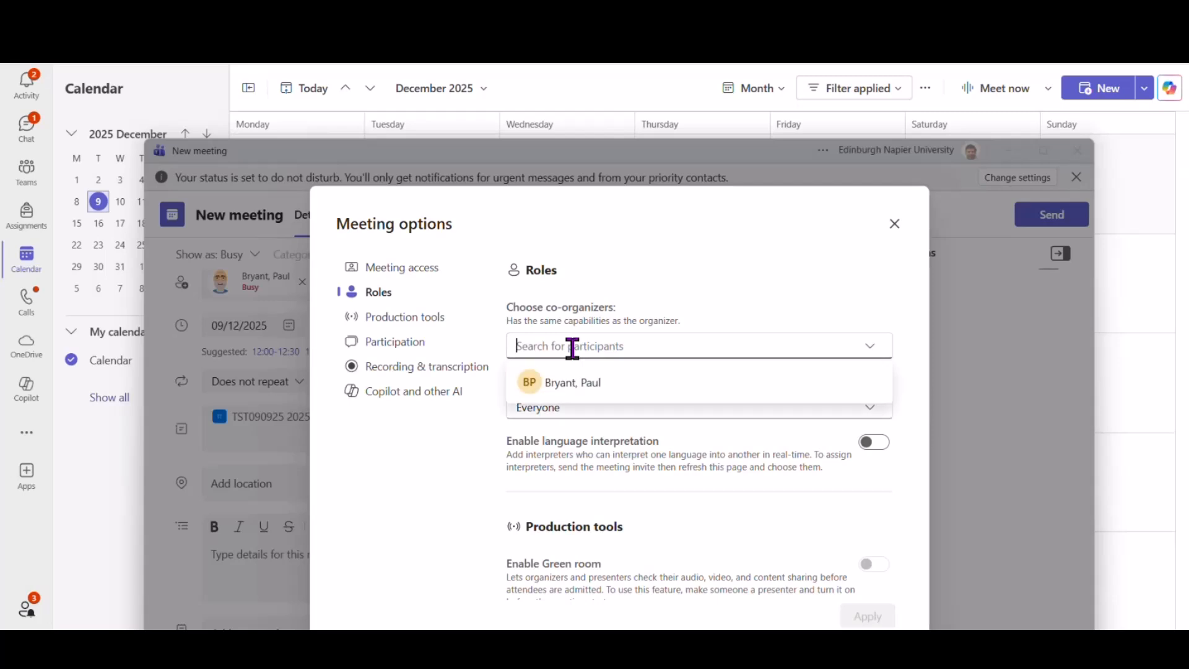
pyautogui.click(577, 384)
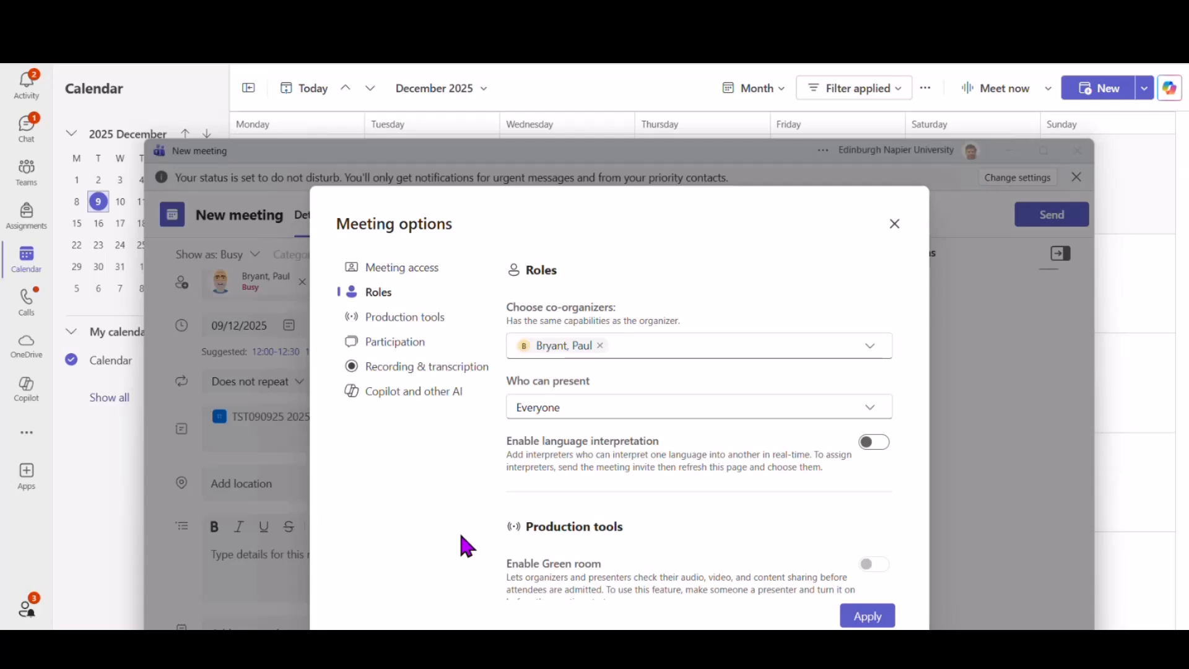
pyautogui.click(885, 618)
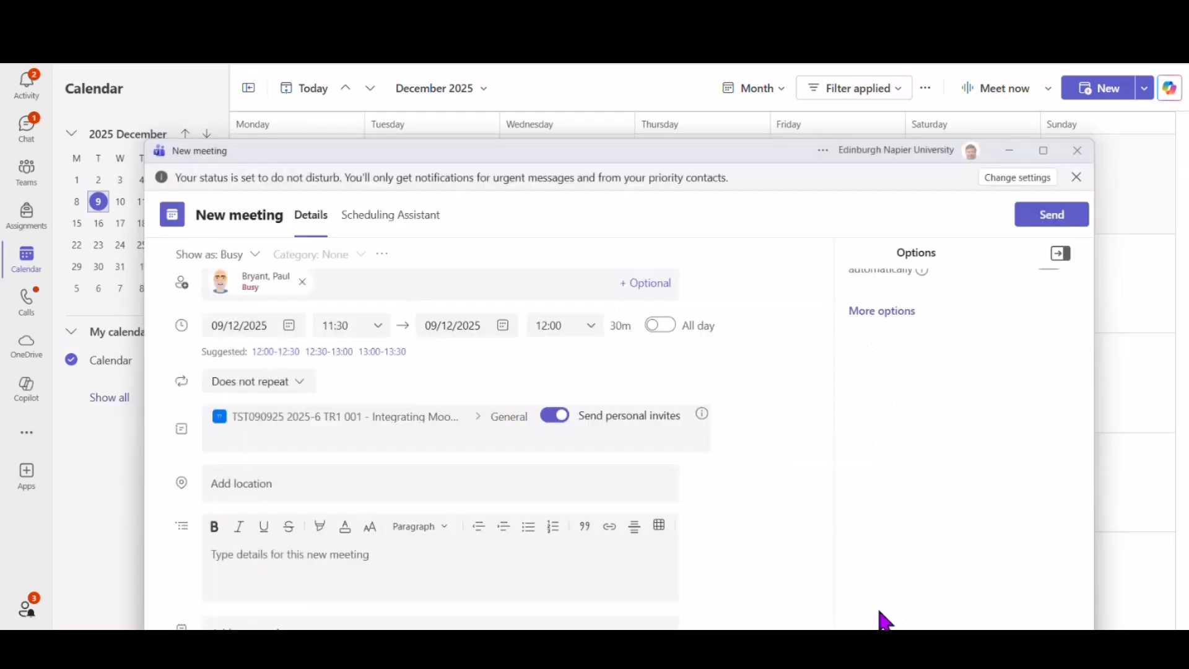
pyautogui.click(1046, 217)
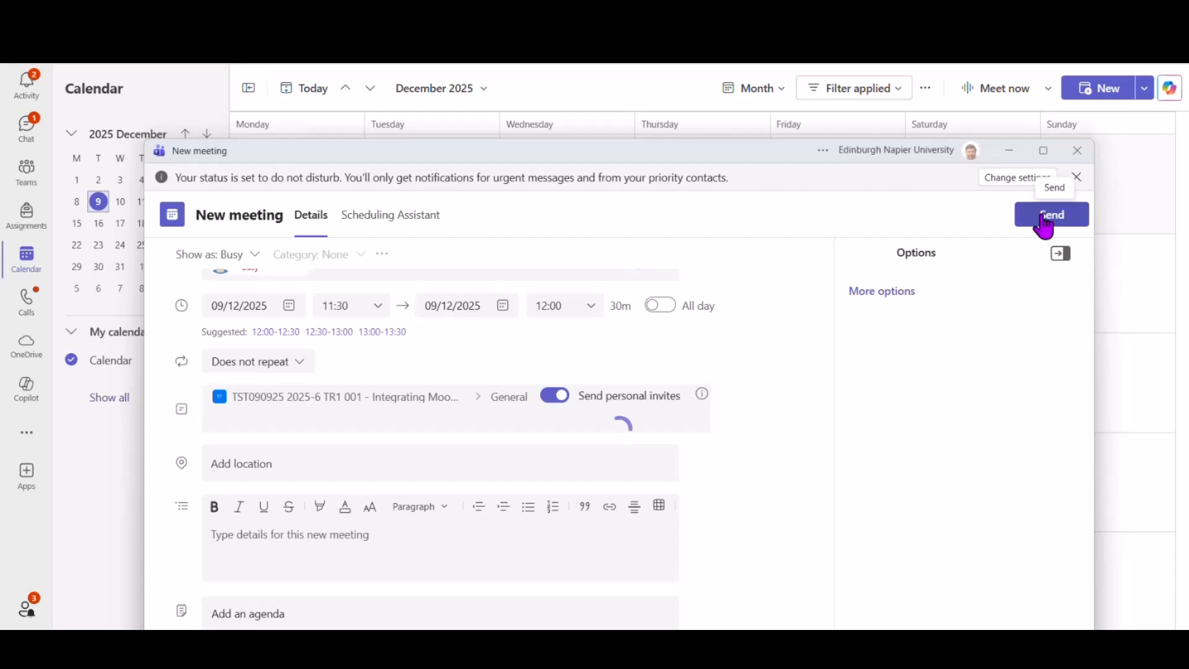
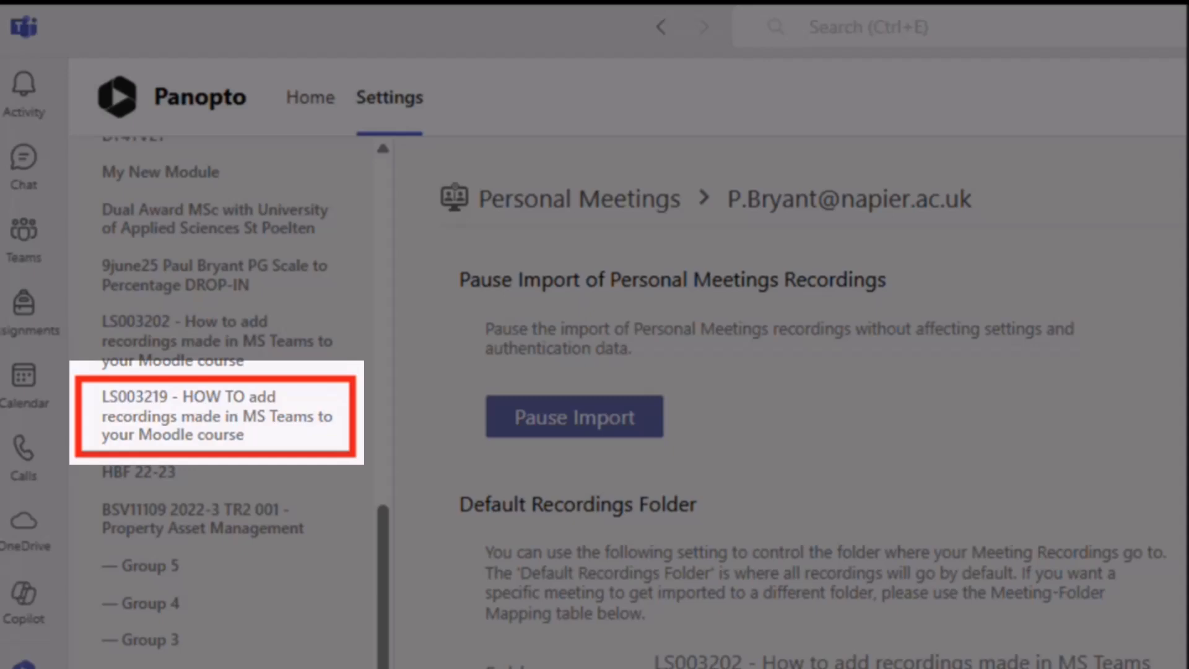
# Open the Panopto team meeting settings for "LS003219 - HOW TO add recordings made in MS Teams to your Moodle course".
pyautogui.click(216, 417)
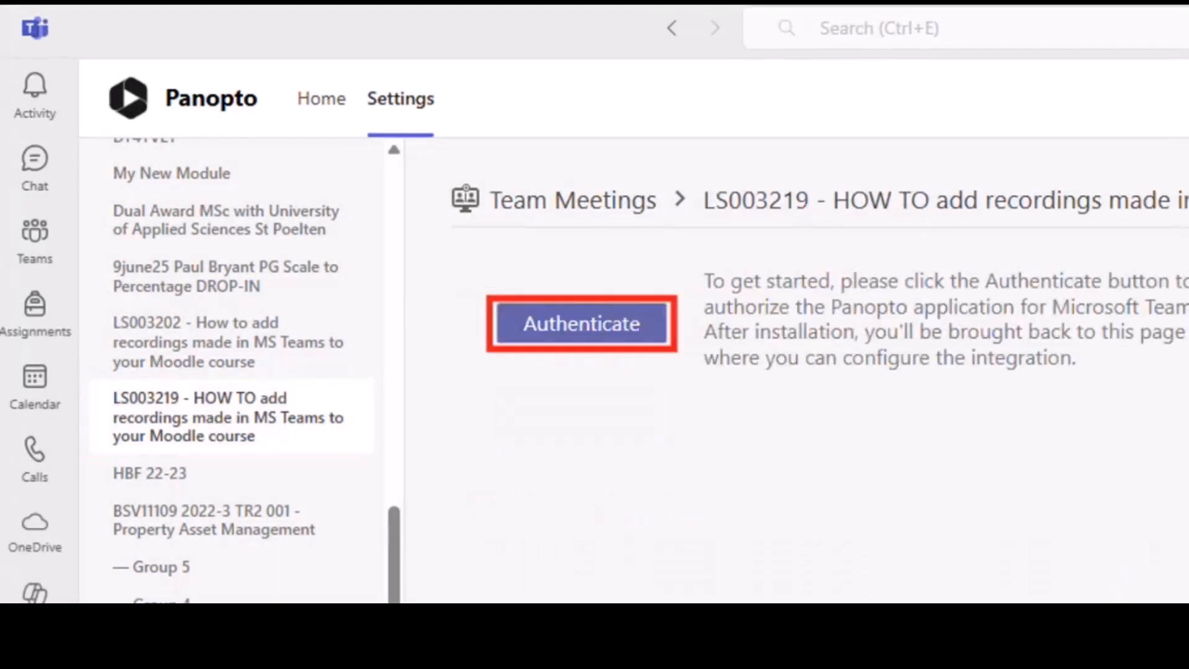